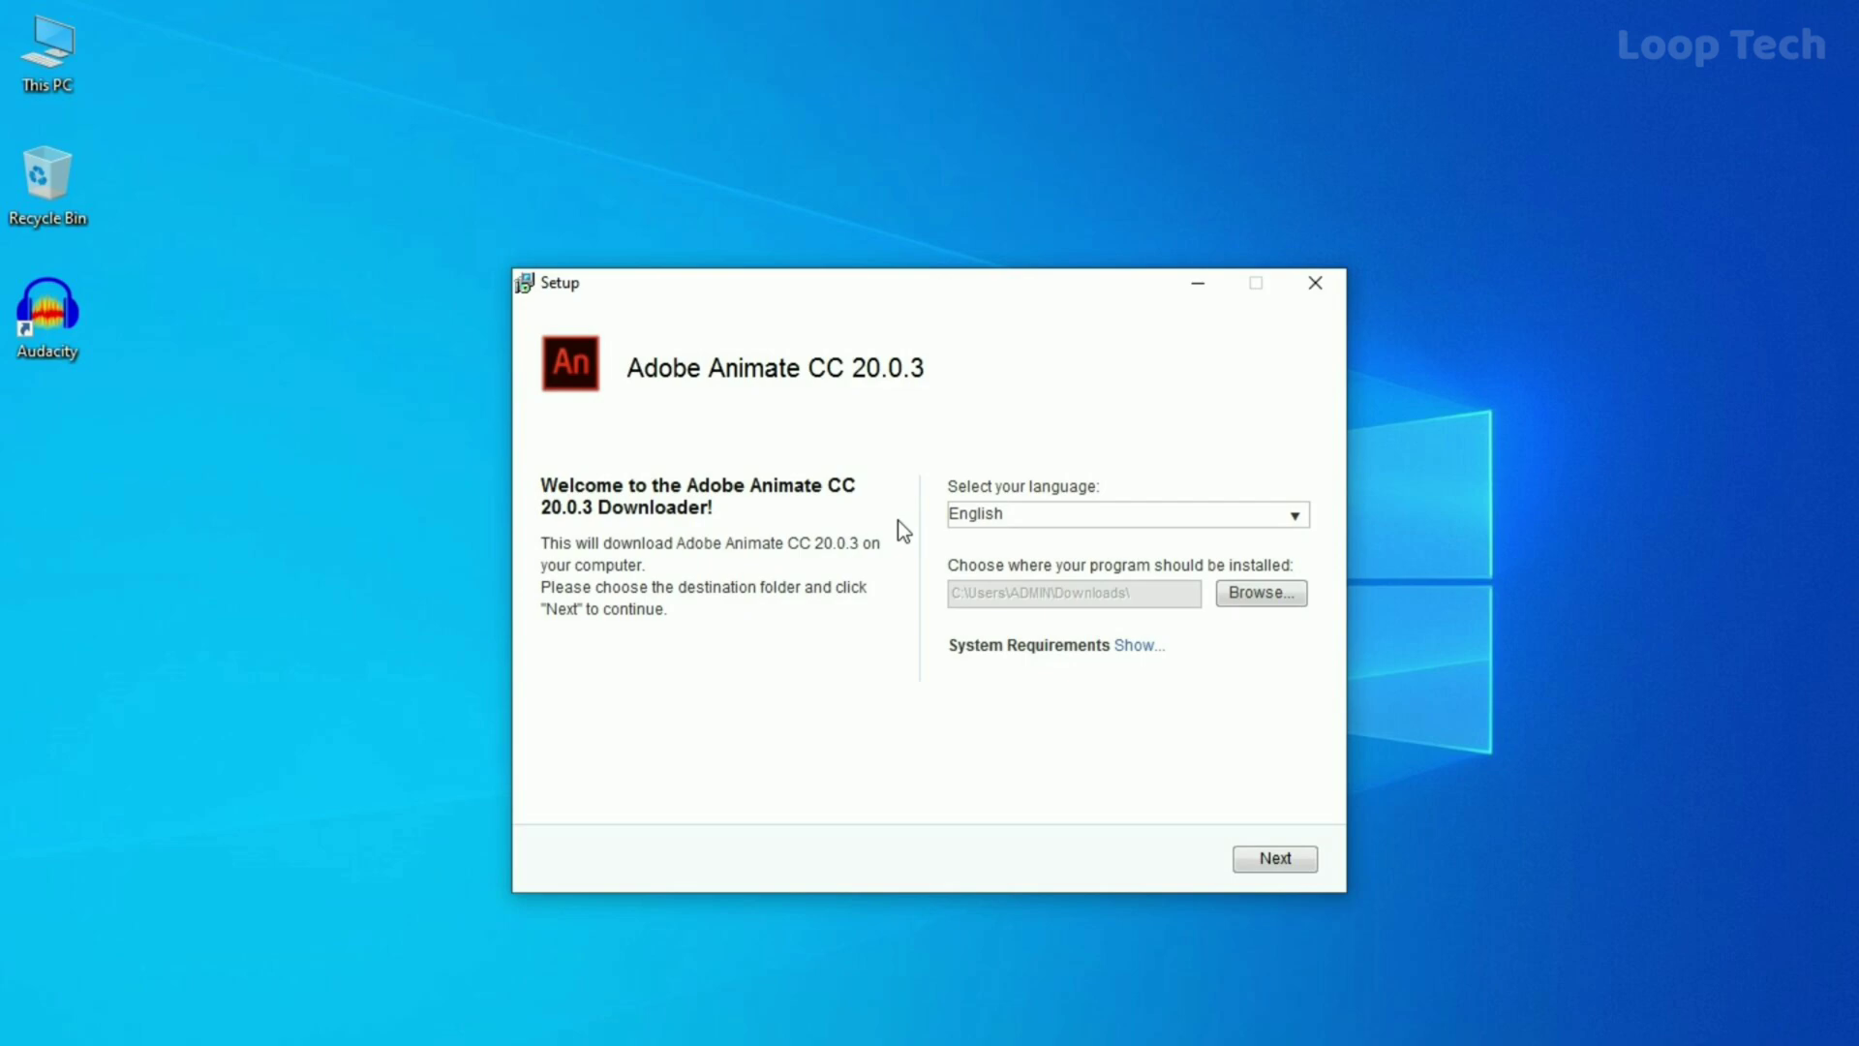
Download Animate CC 20.0.3 to 100% and finish the downloader at the All Done! screen.
left_click(1271, 859)
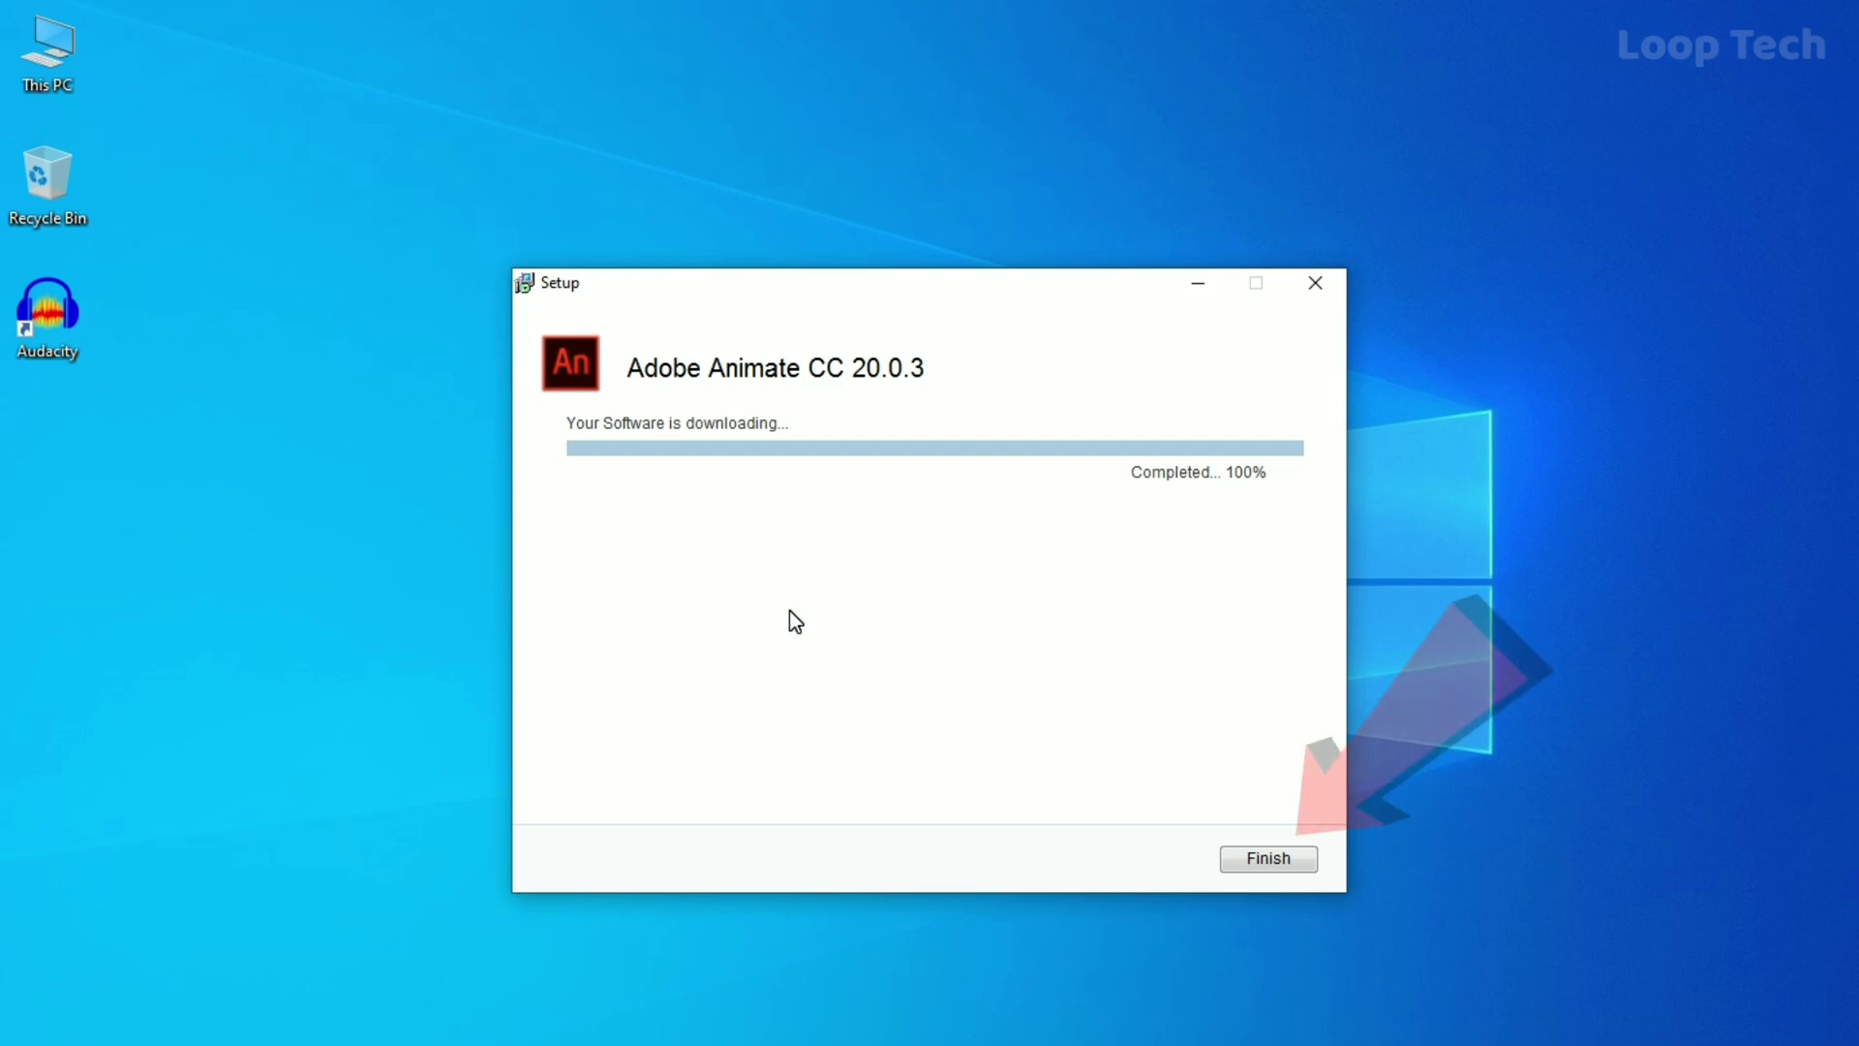
left_click(1247, 862)
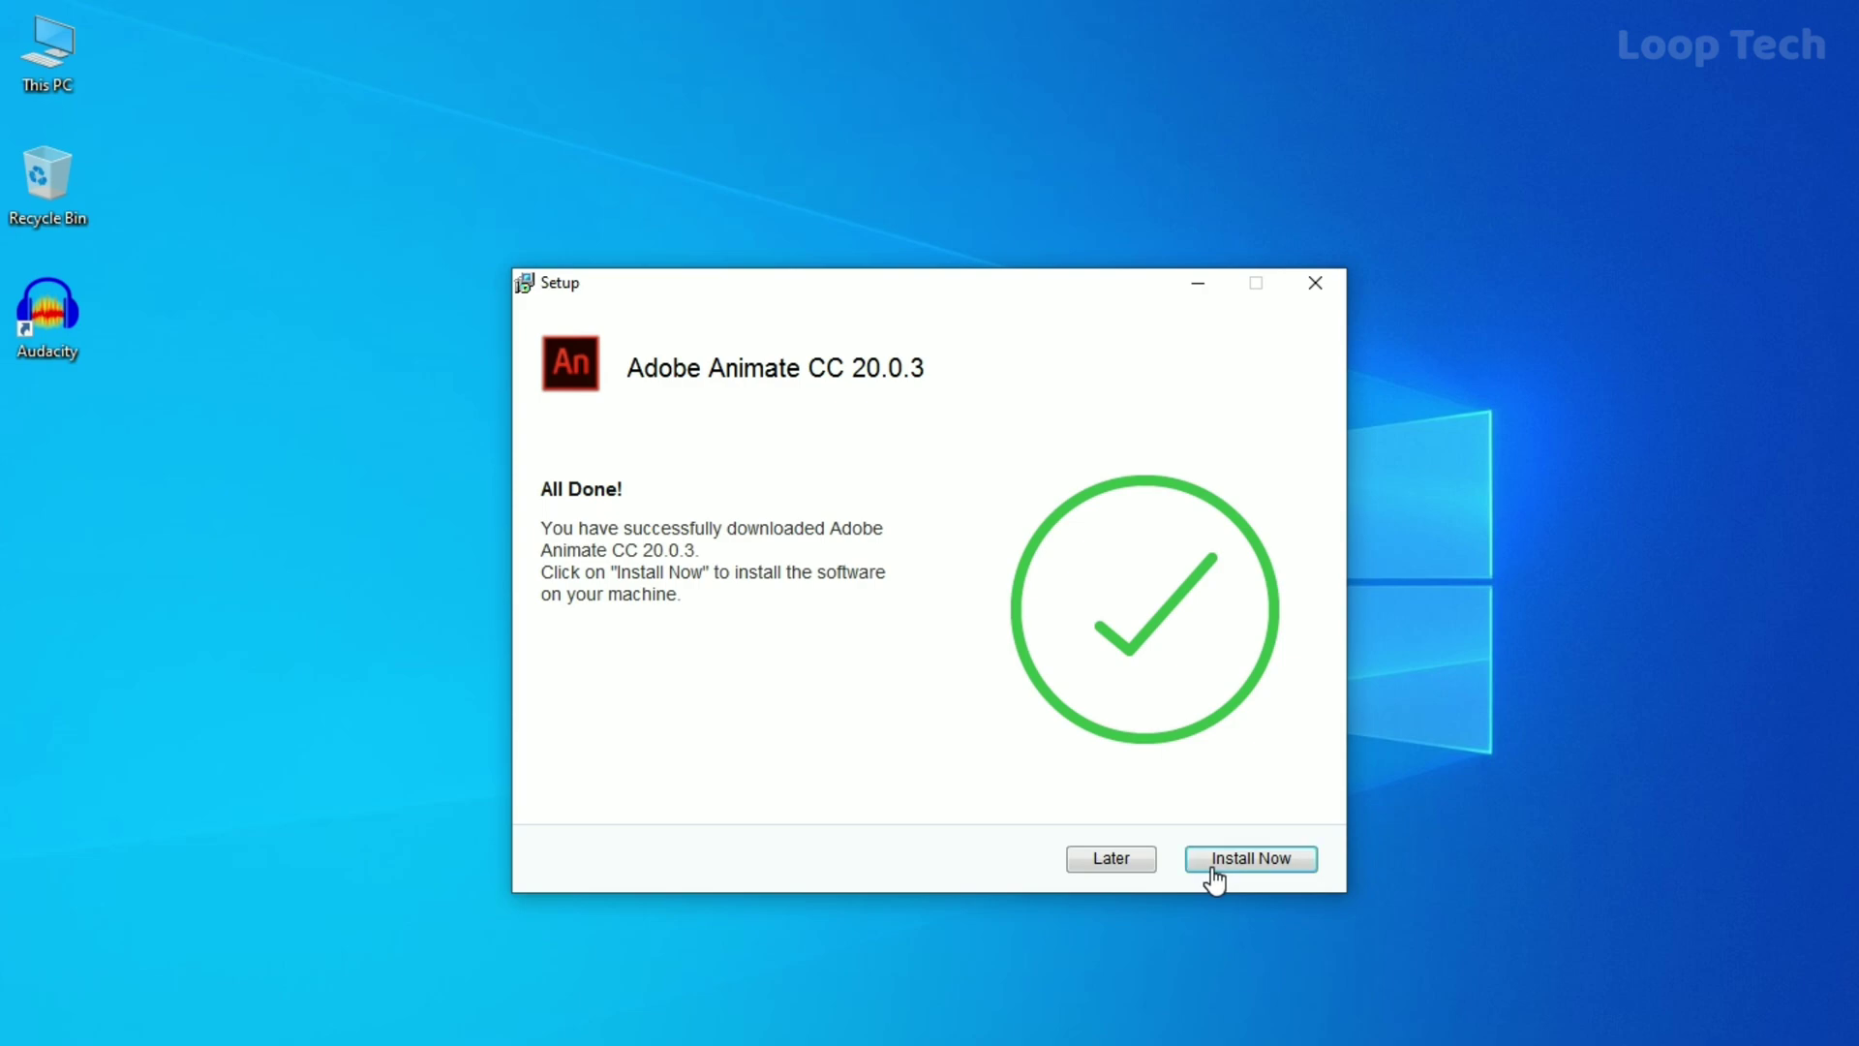
Start installing, then sign up for a new Adobe account with e-mail, names, password and 2001 birth year.
left_click(1251, 859)
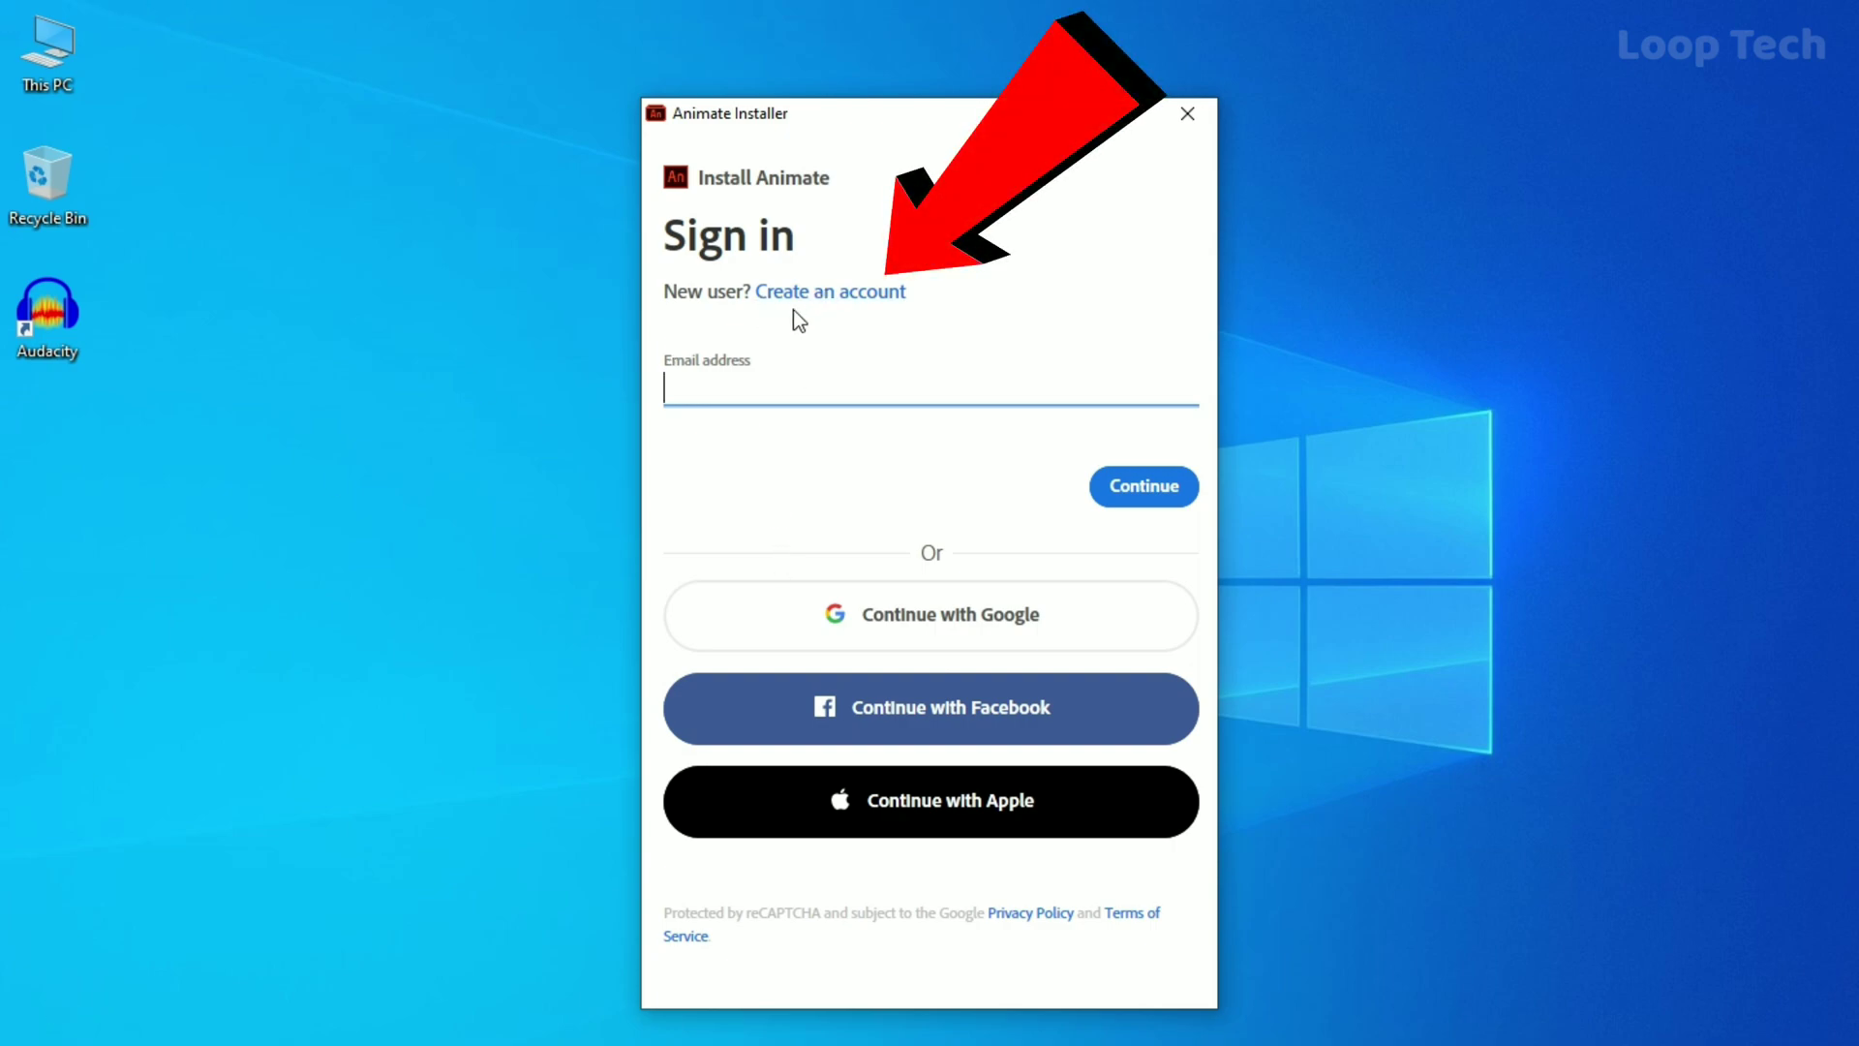
left_click(824, 293)
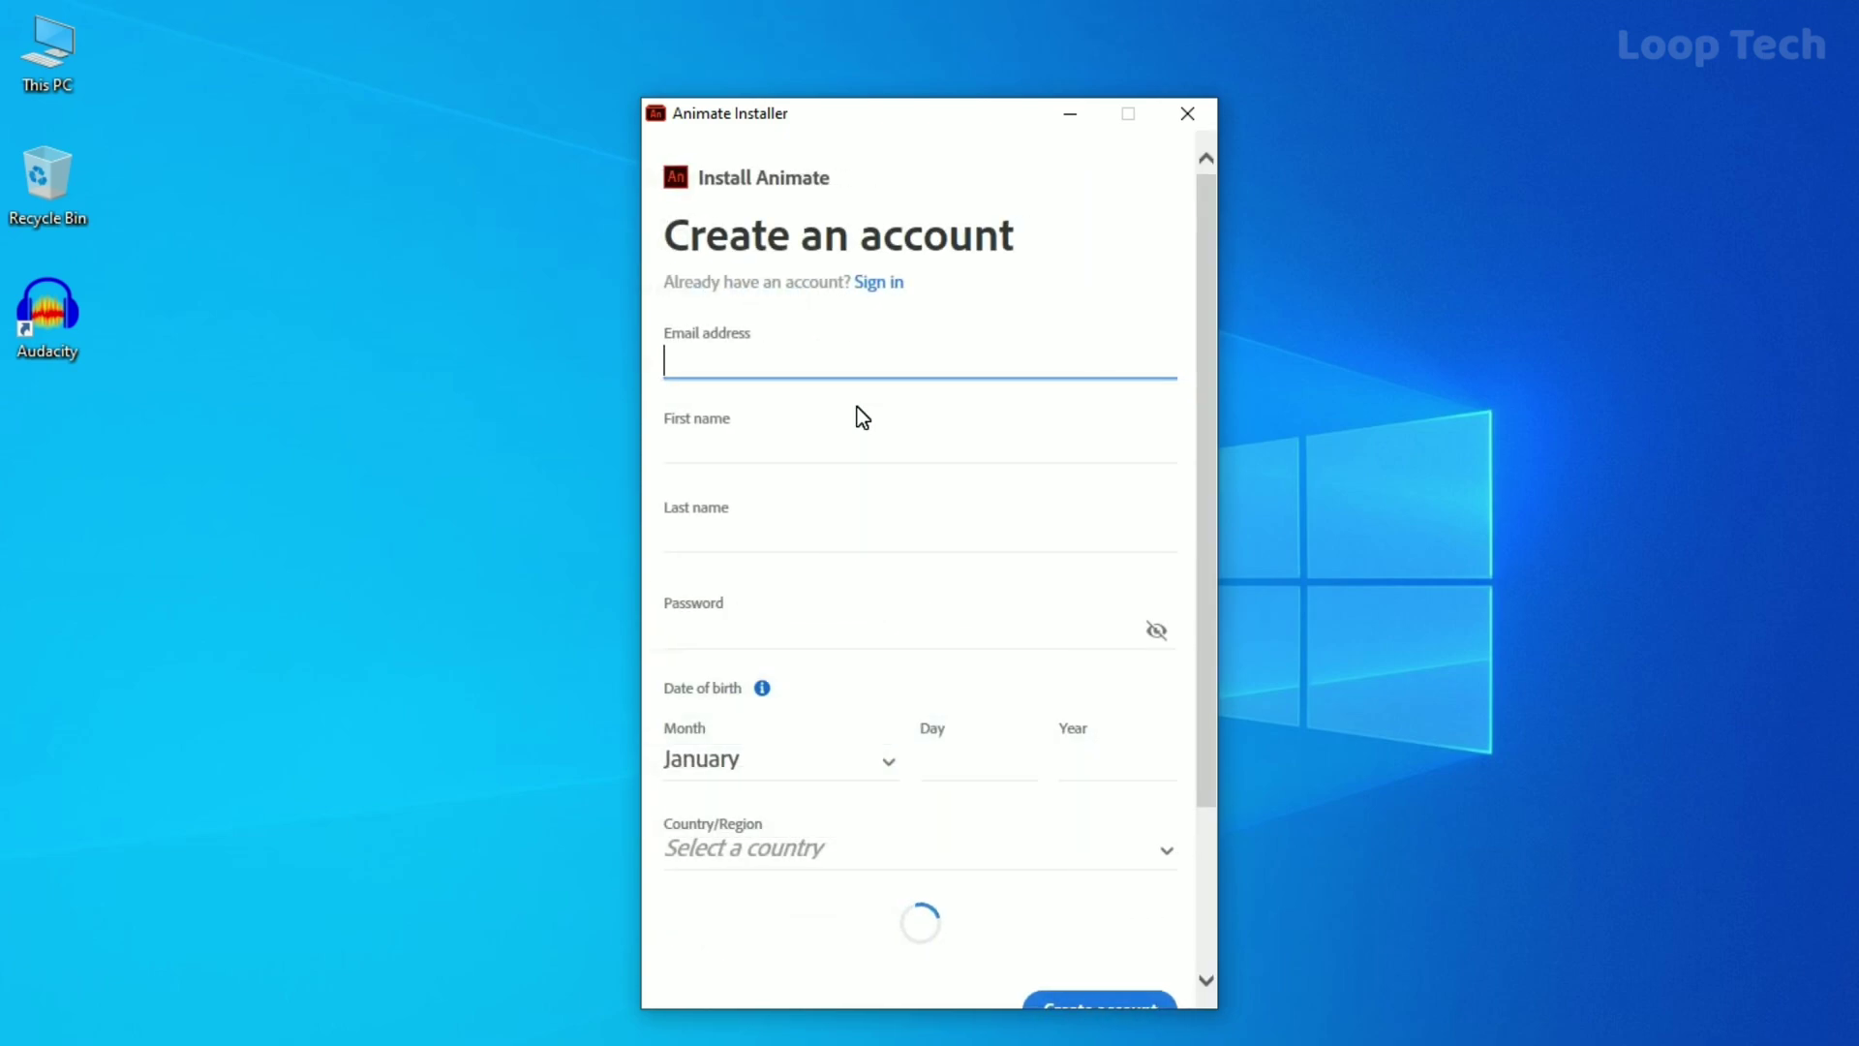
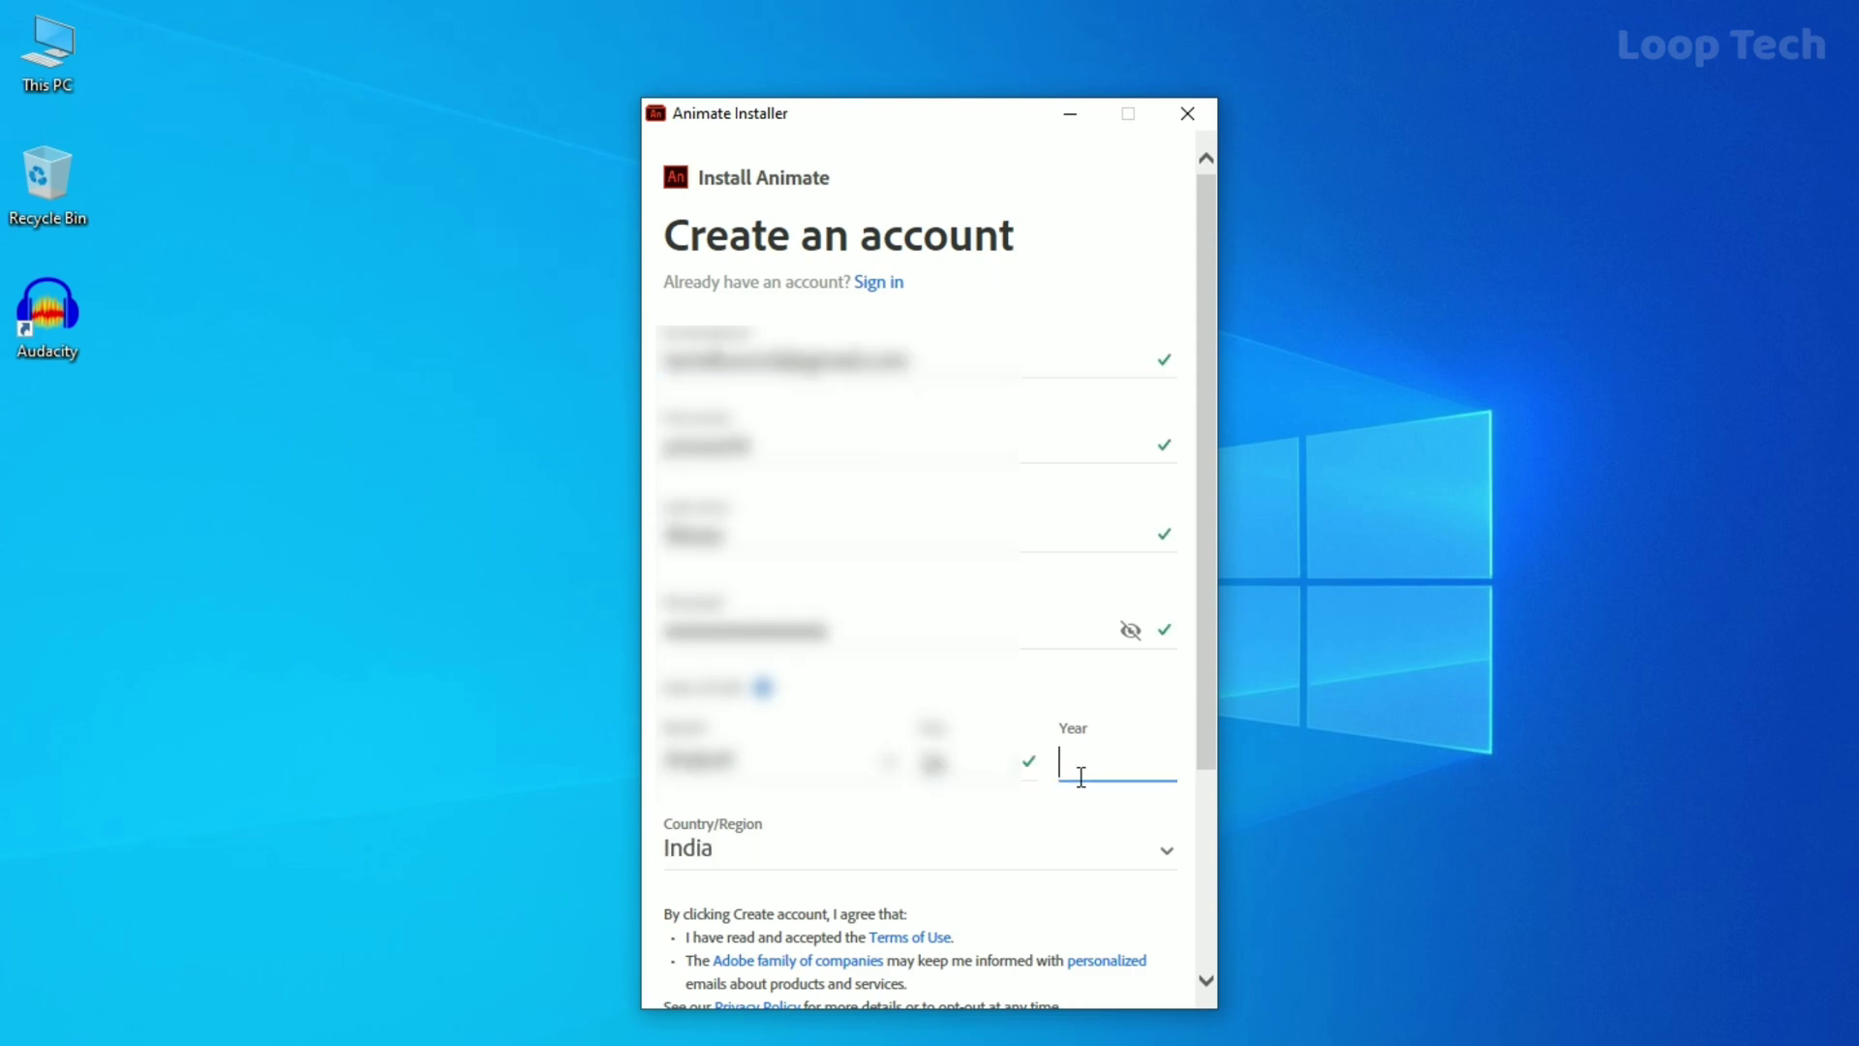
type("2001")
left_click_drag(1201, 693, 1200, 968)
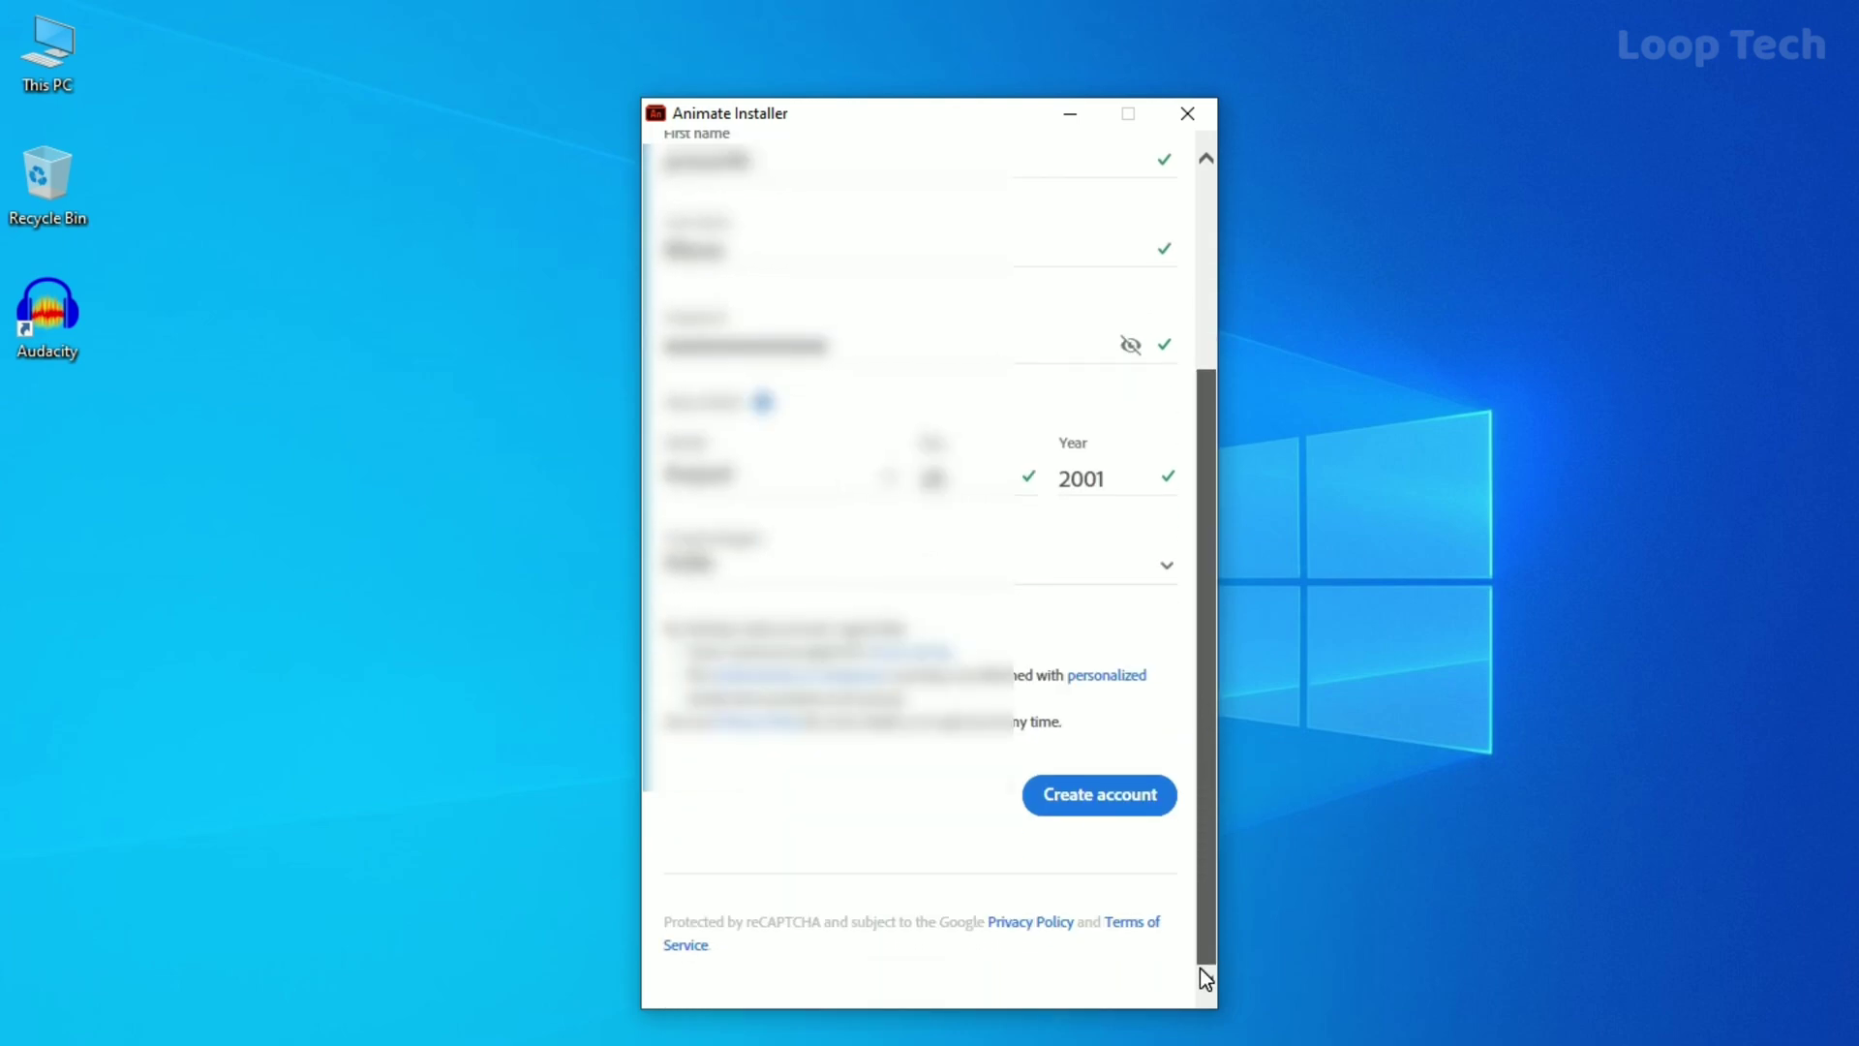
left_click(1015, 809)
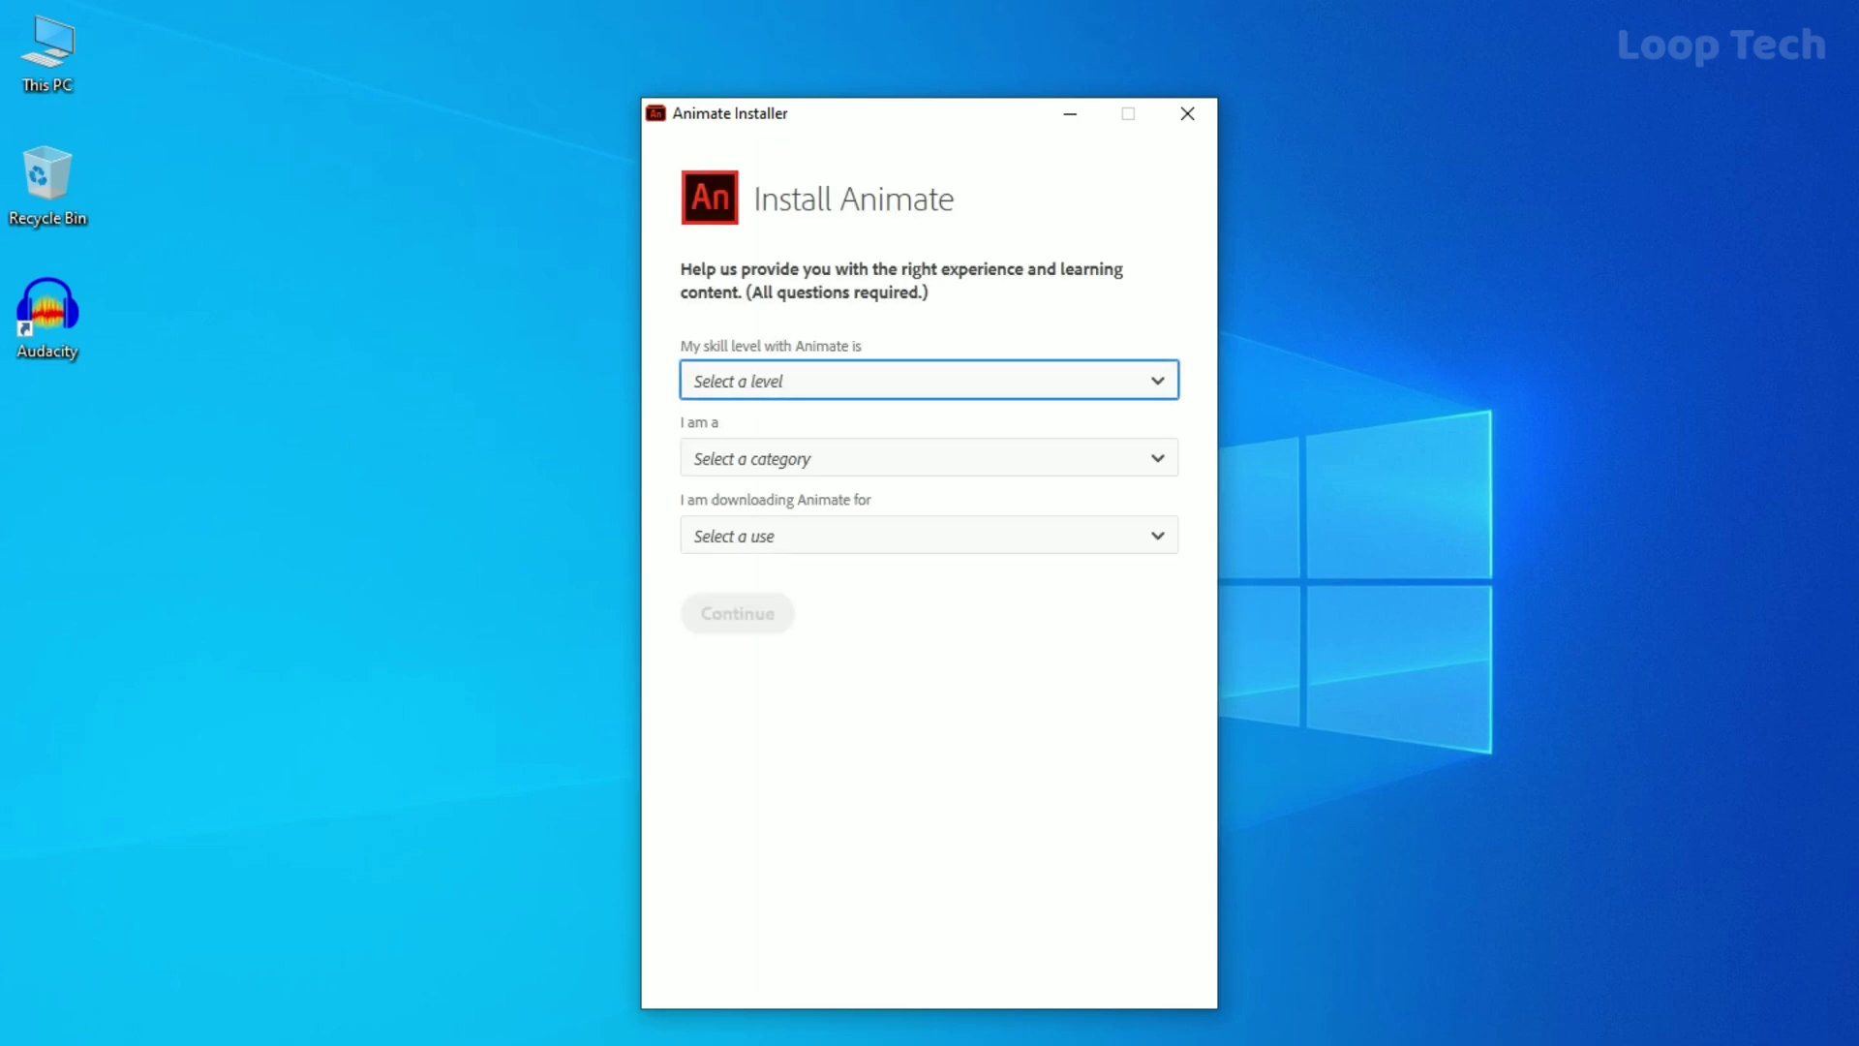
Answer Beginner, Professional Photographer and Myself only in the questionnaire, then begin the Animate installation.
left_click(821, 381)
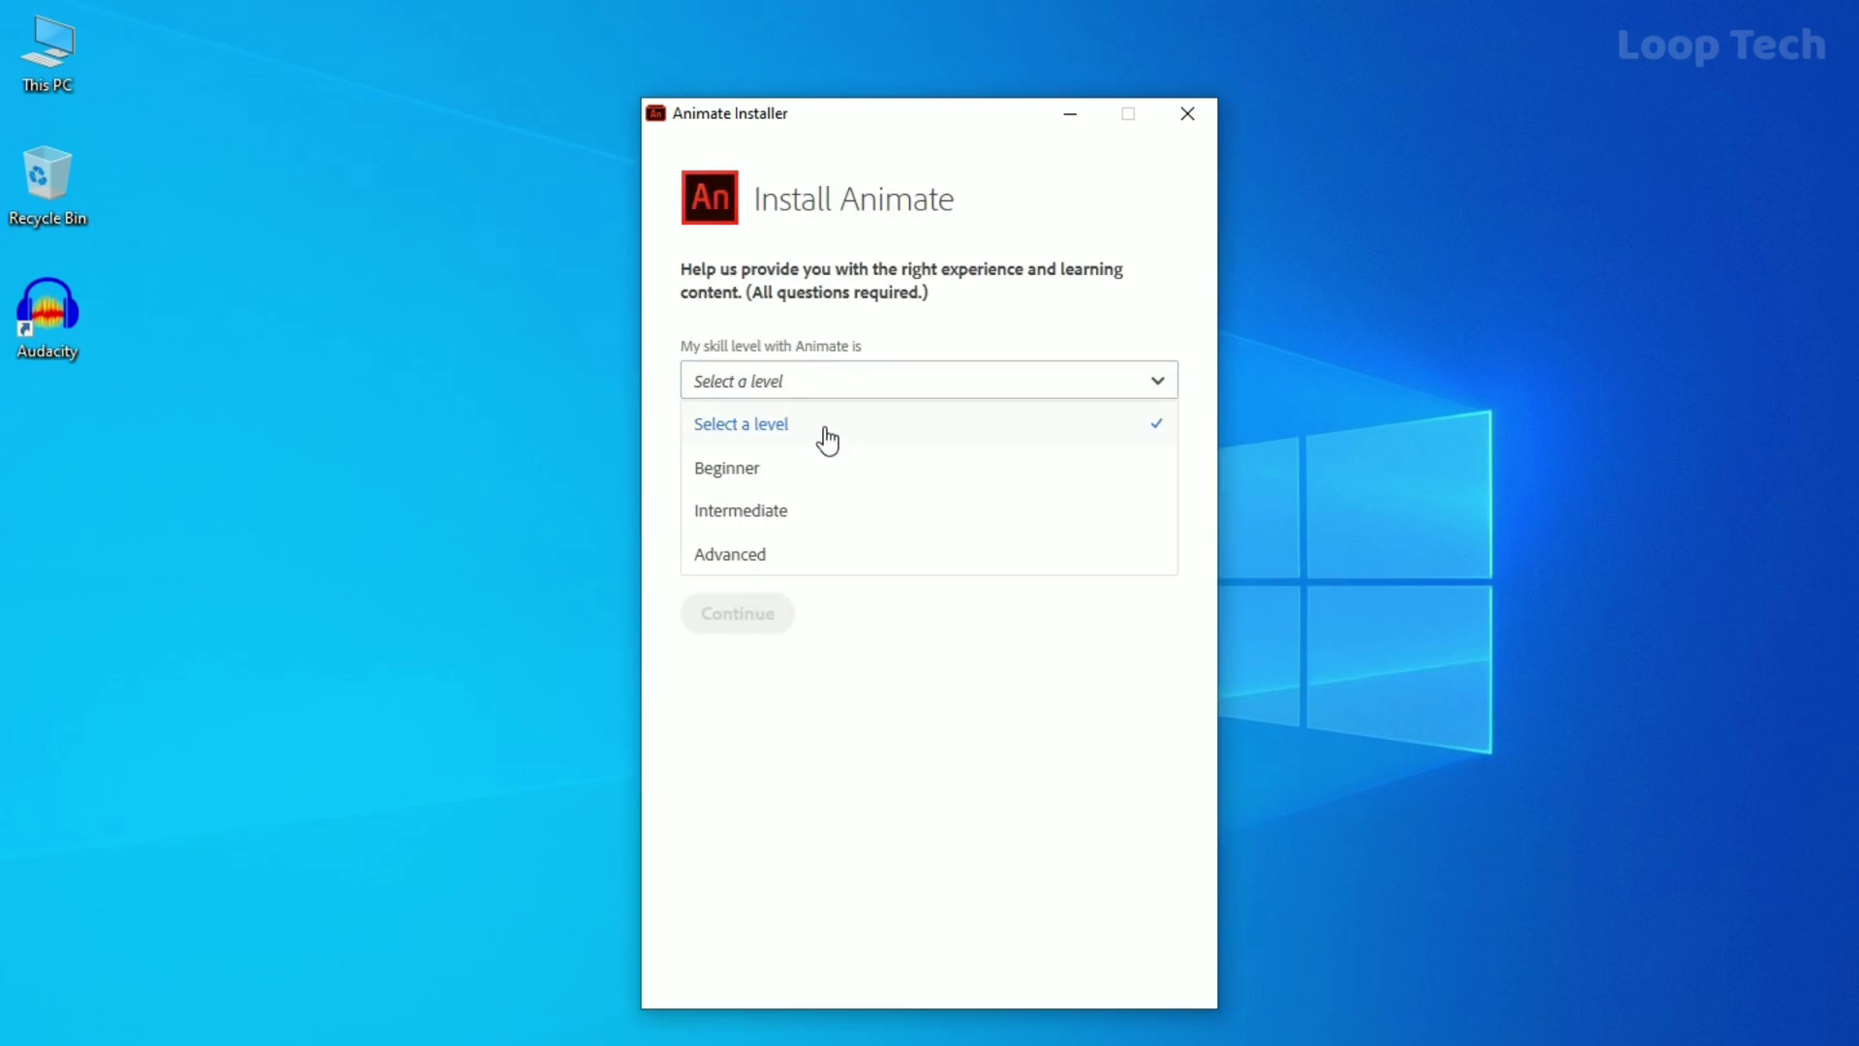
left_click(823, 470)
left_click(869, 539)
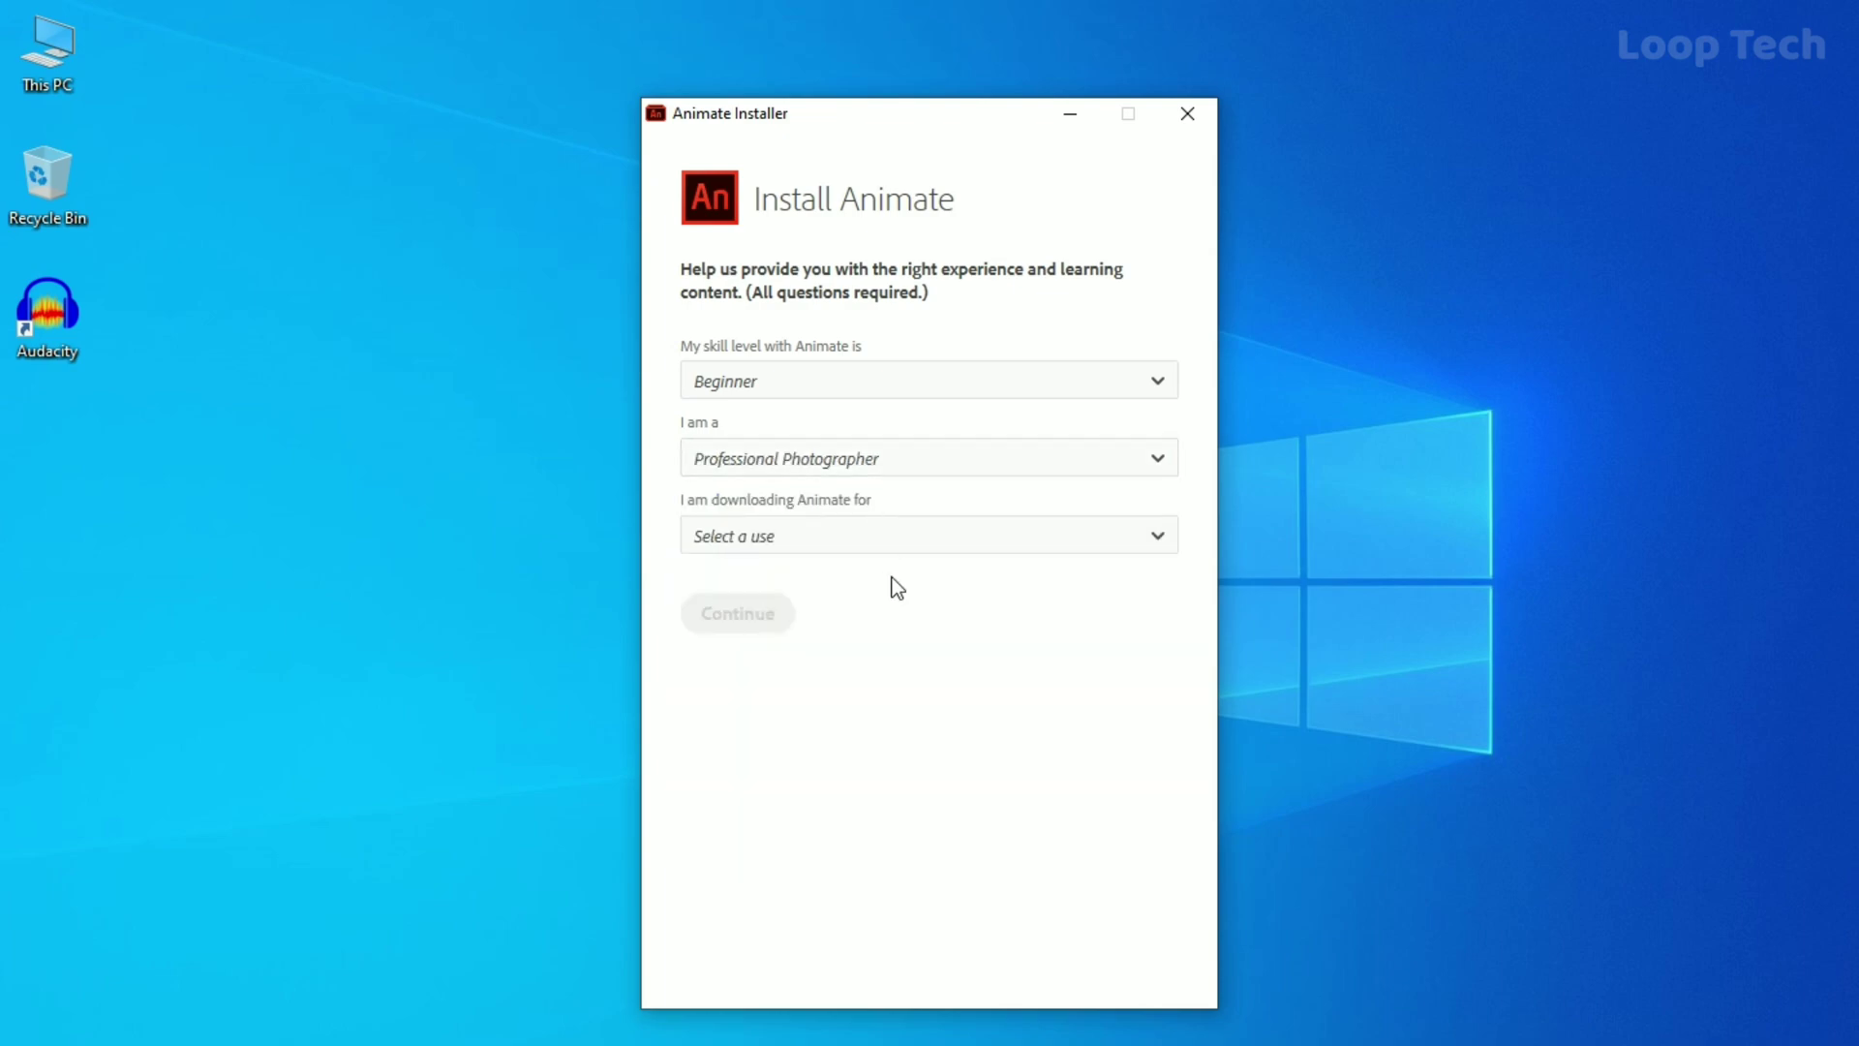
left_click(901, 547)
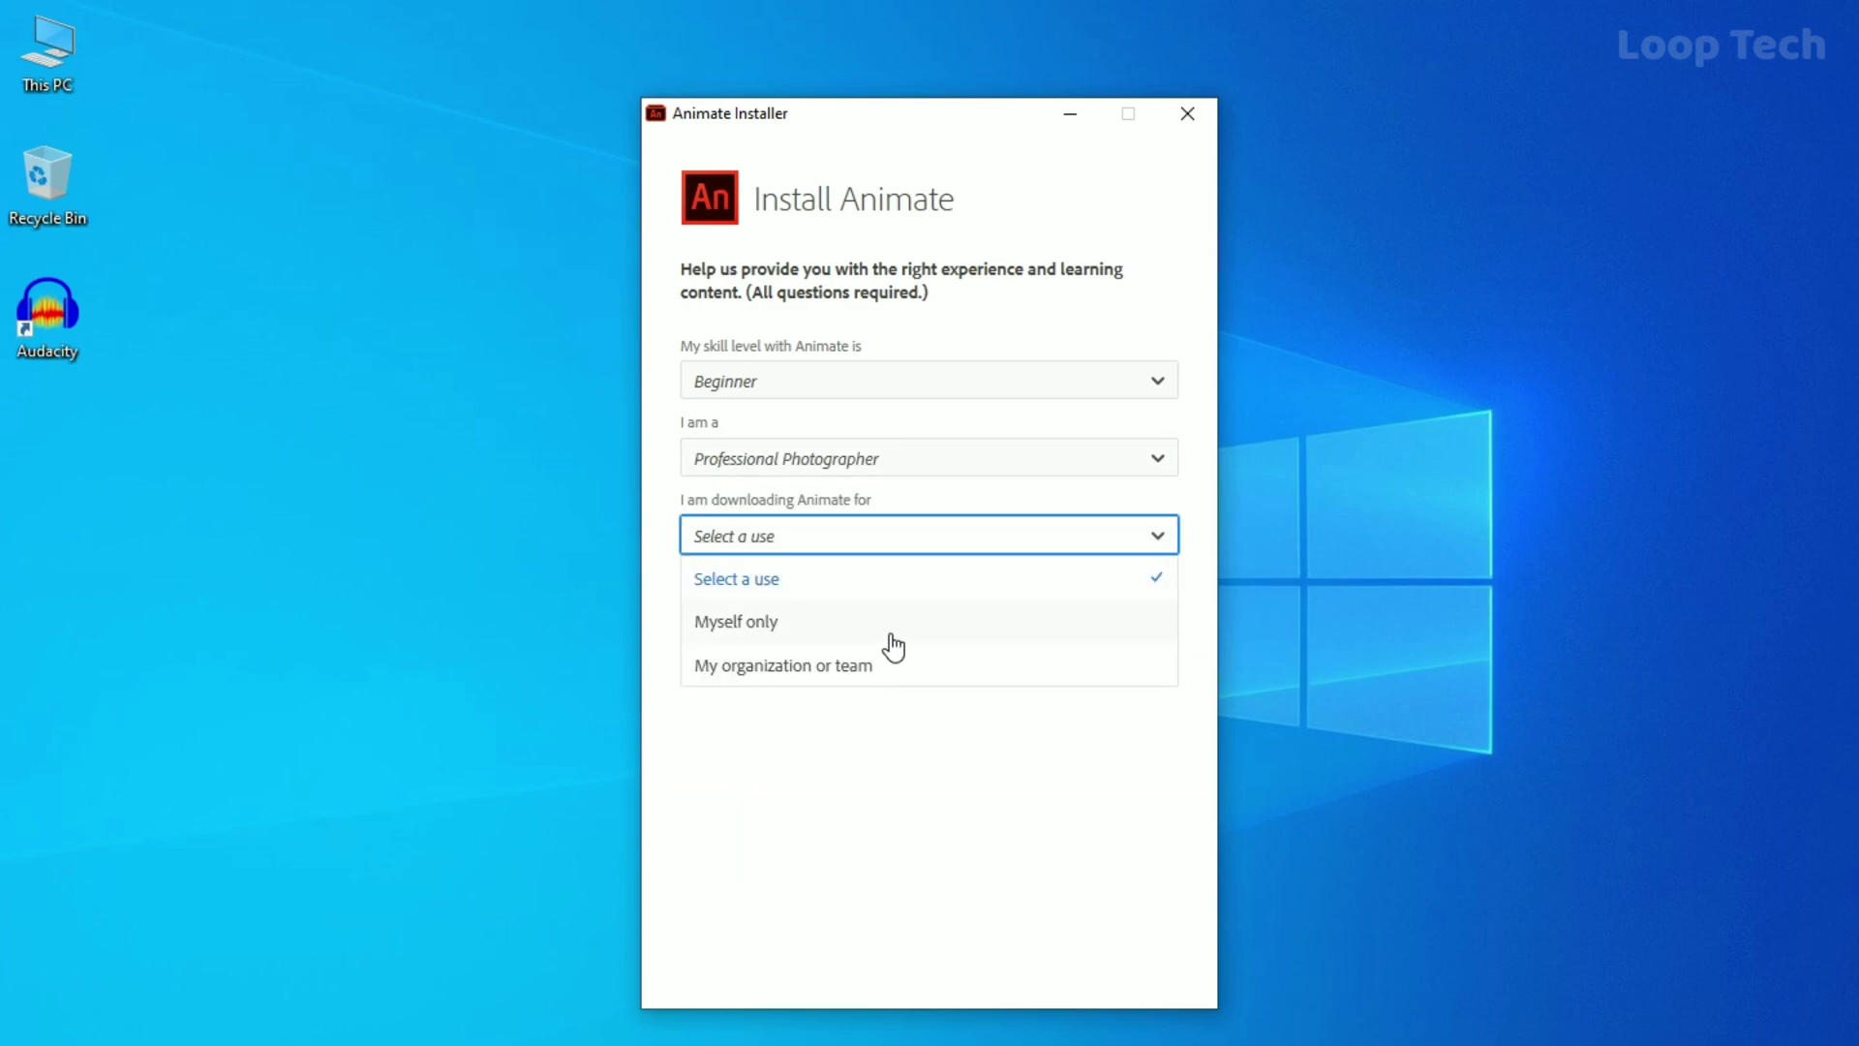
left_click(892, 625)
left_click(751, 617)
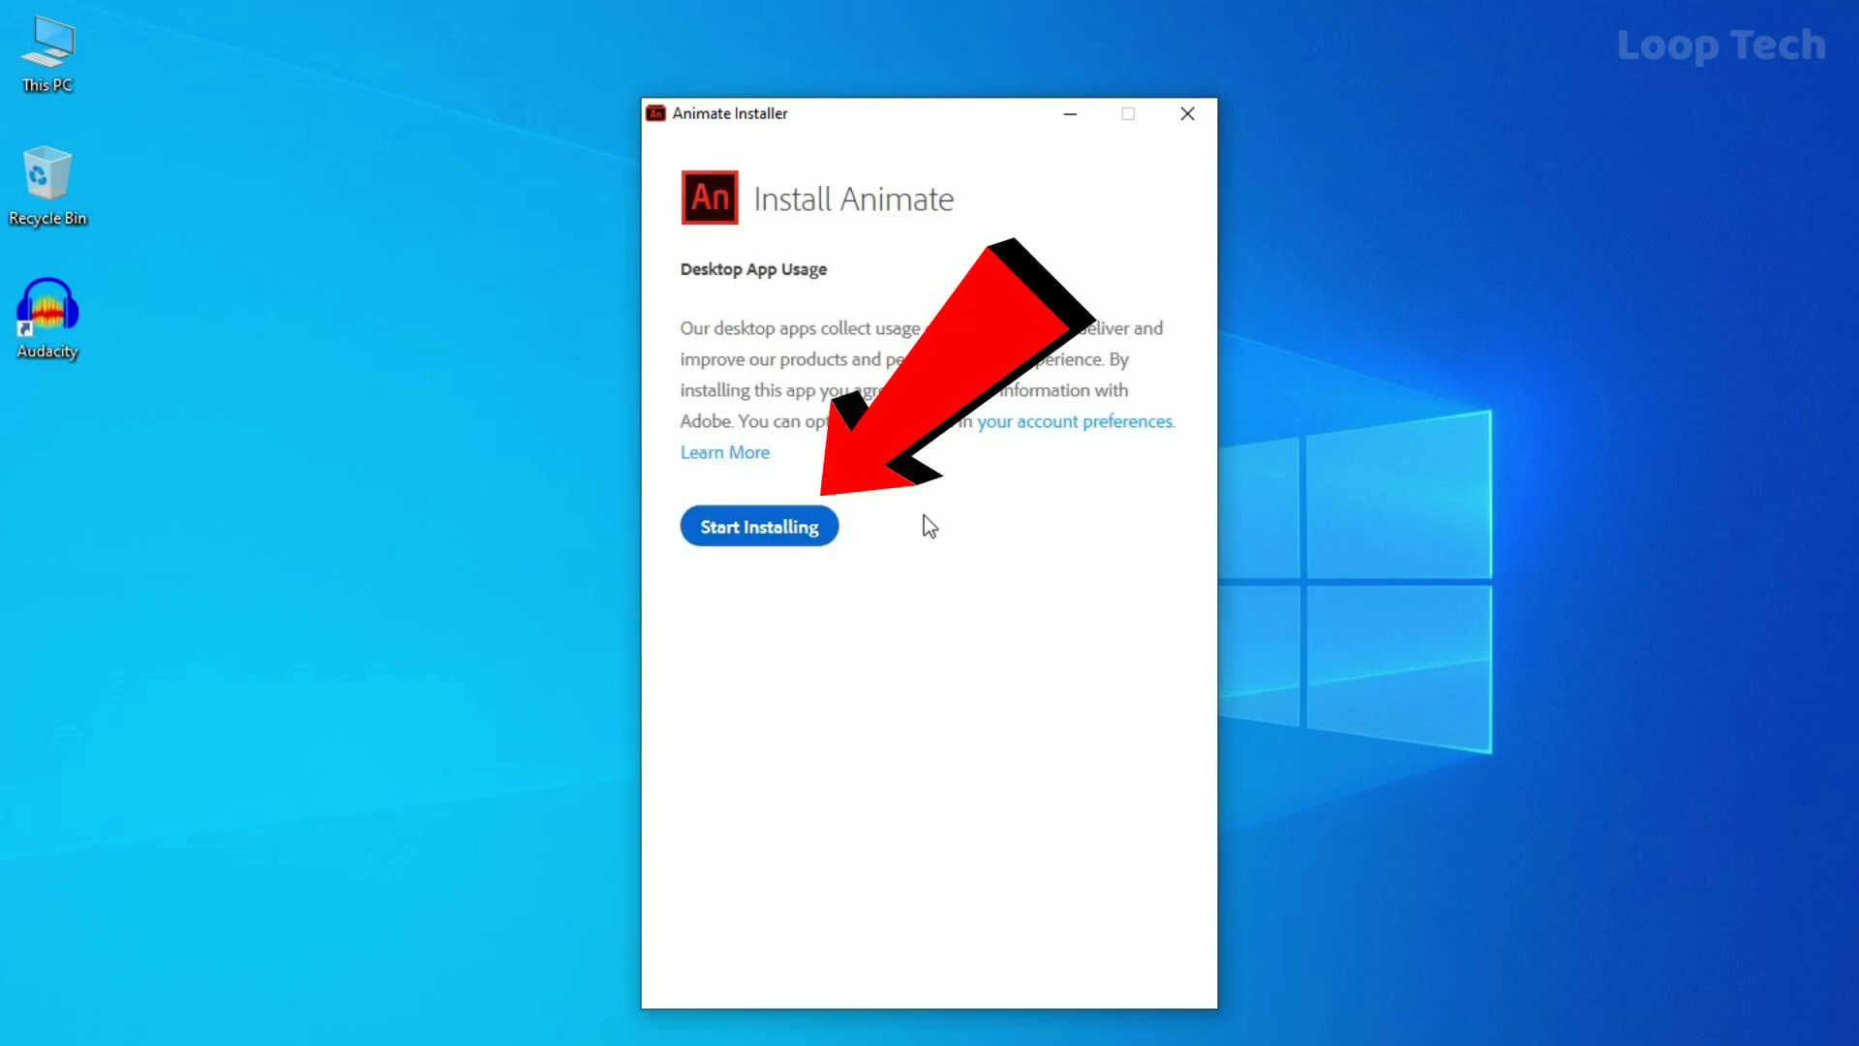
left_click(780, 531)
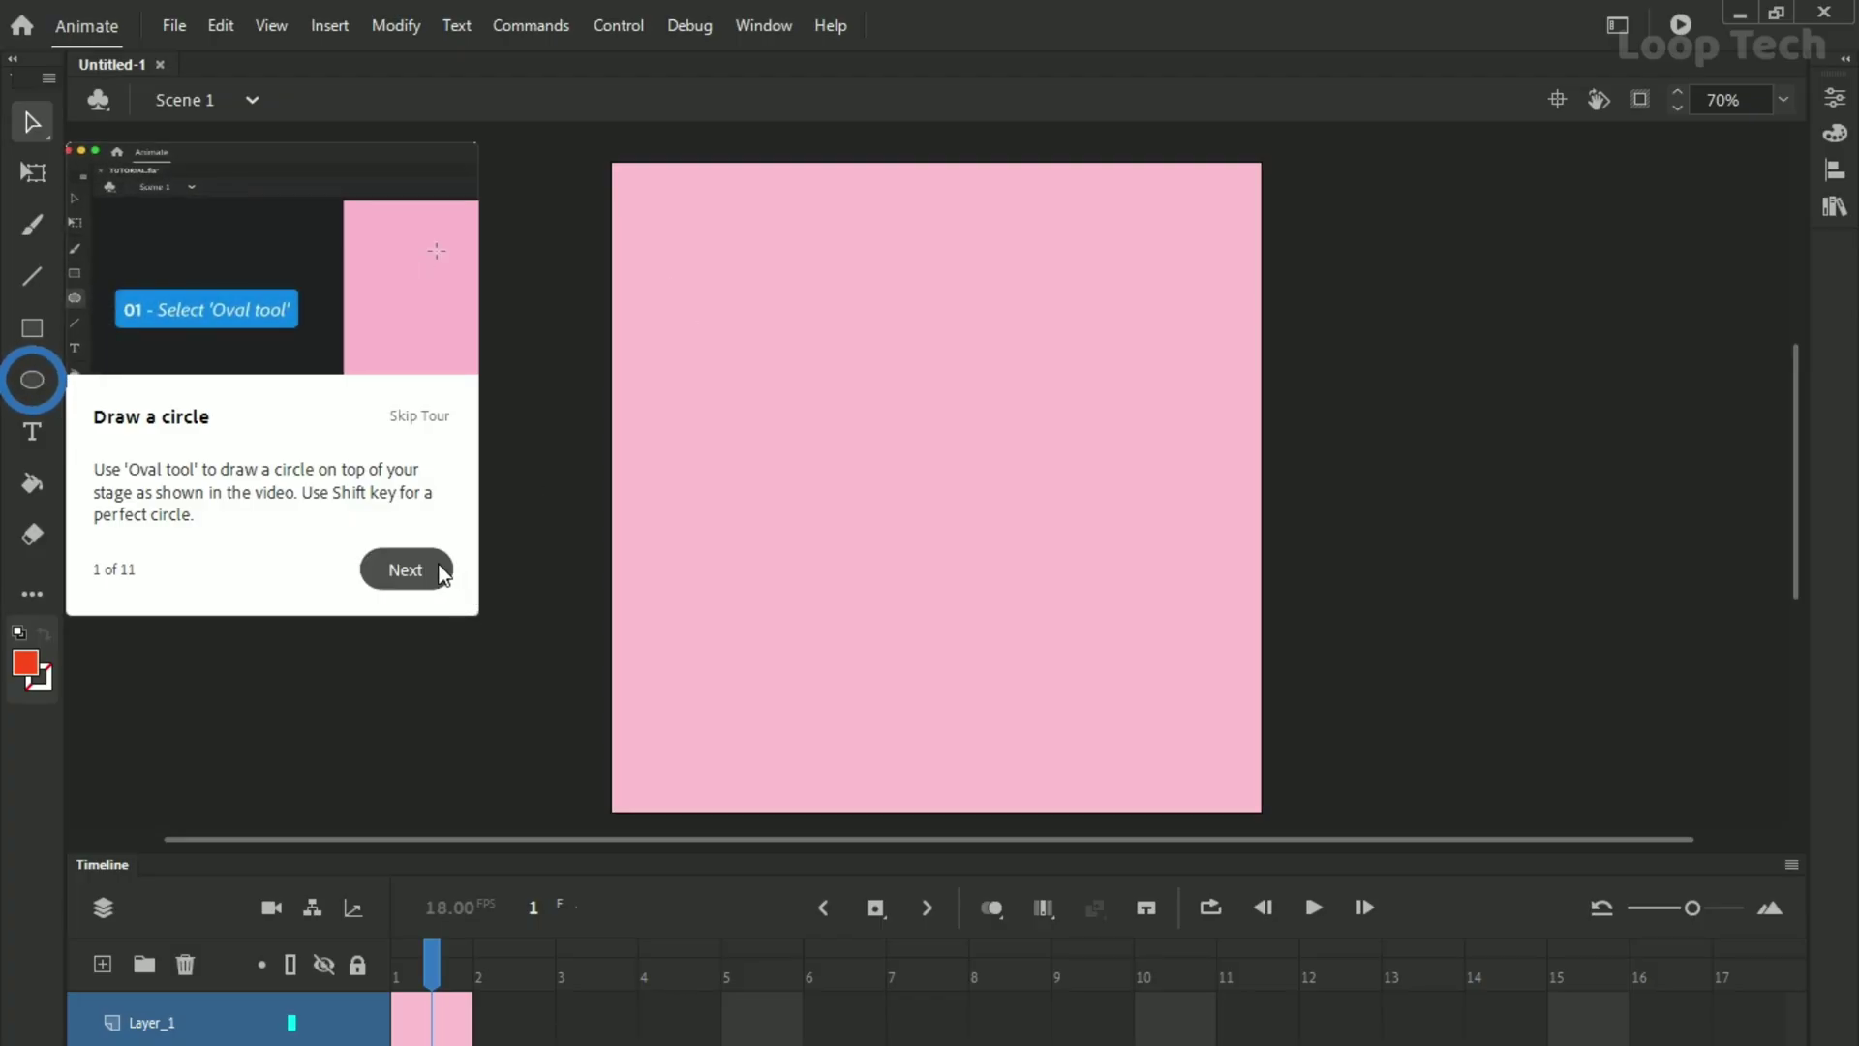
Dismiss the Draw a circle and Timeline tour cards, then show Help > About Animate (20.0.3).
left_click(431, 571)
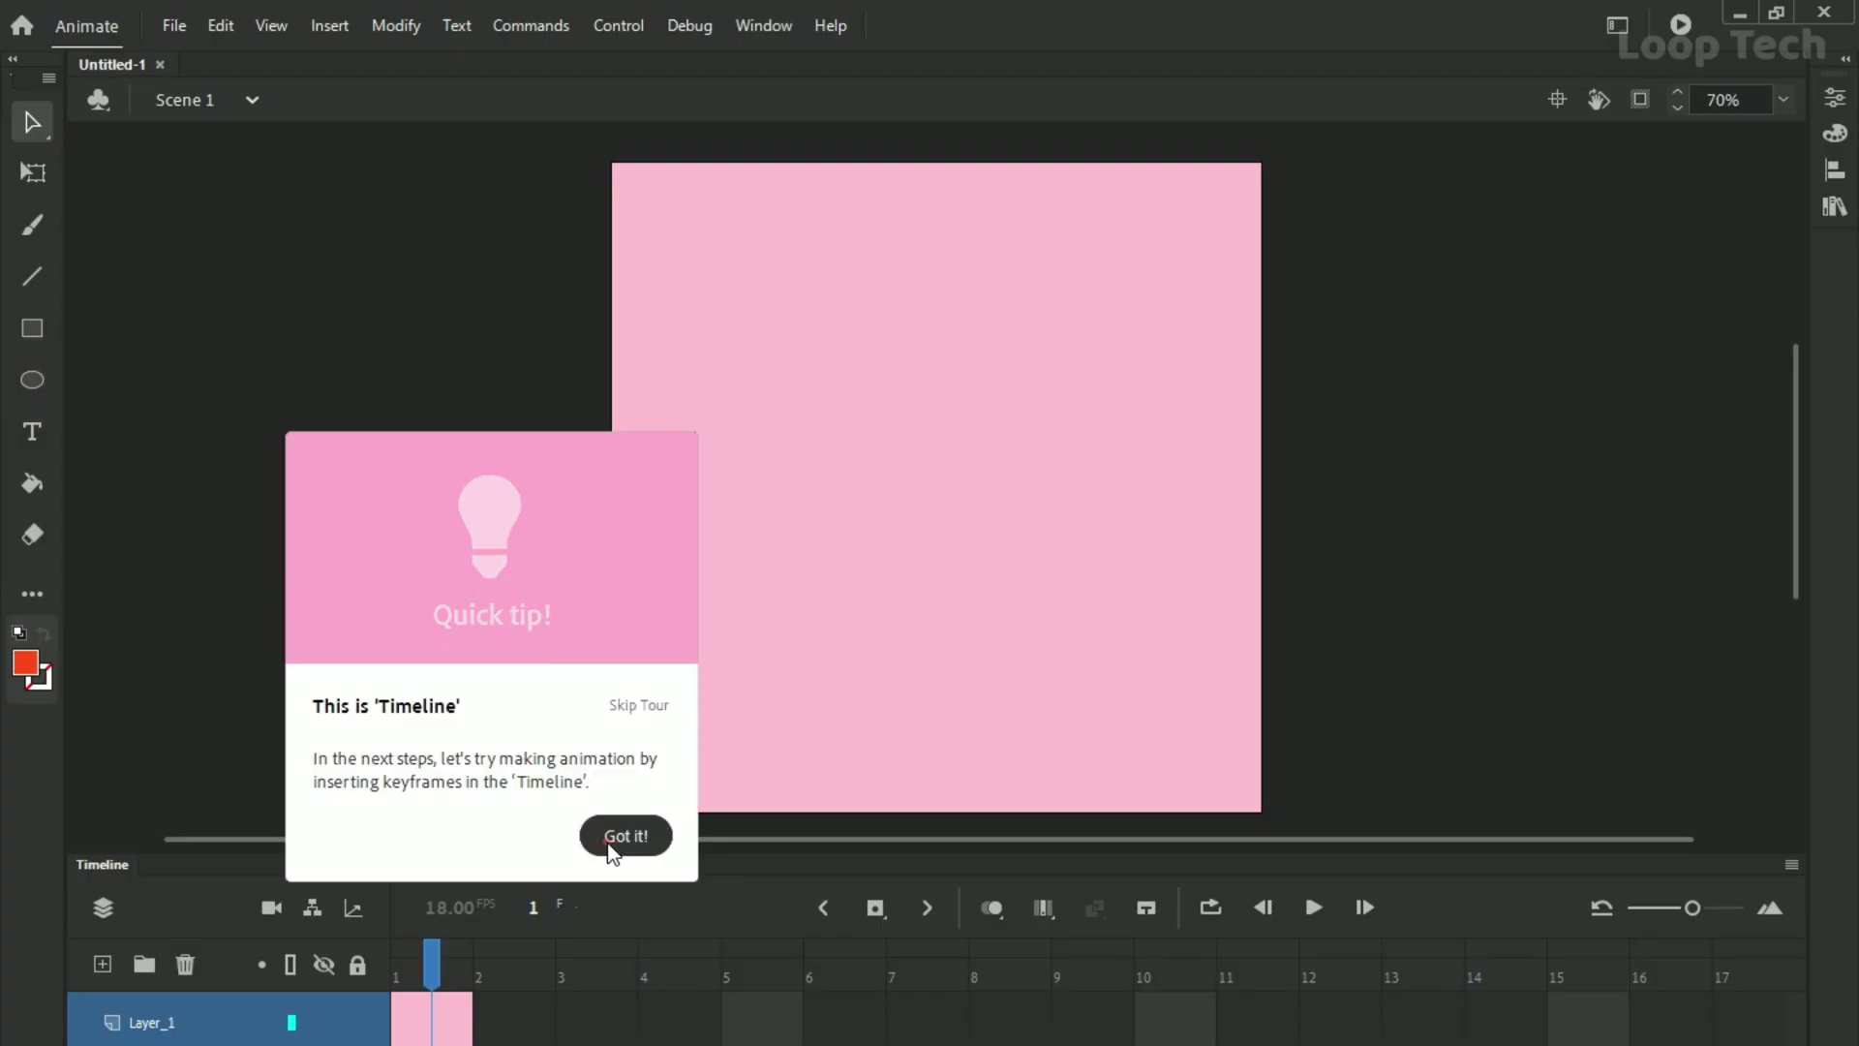
left_click(626, 835)
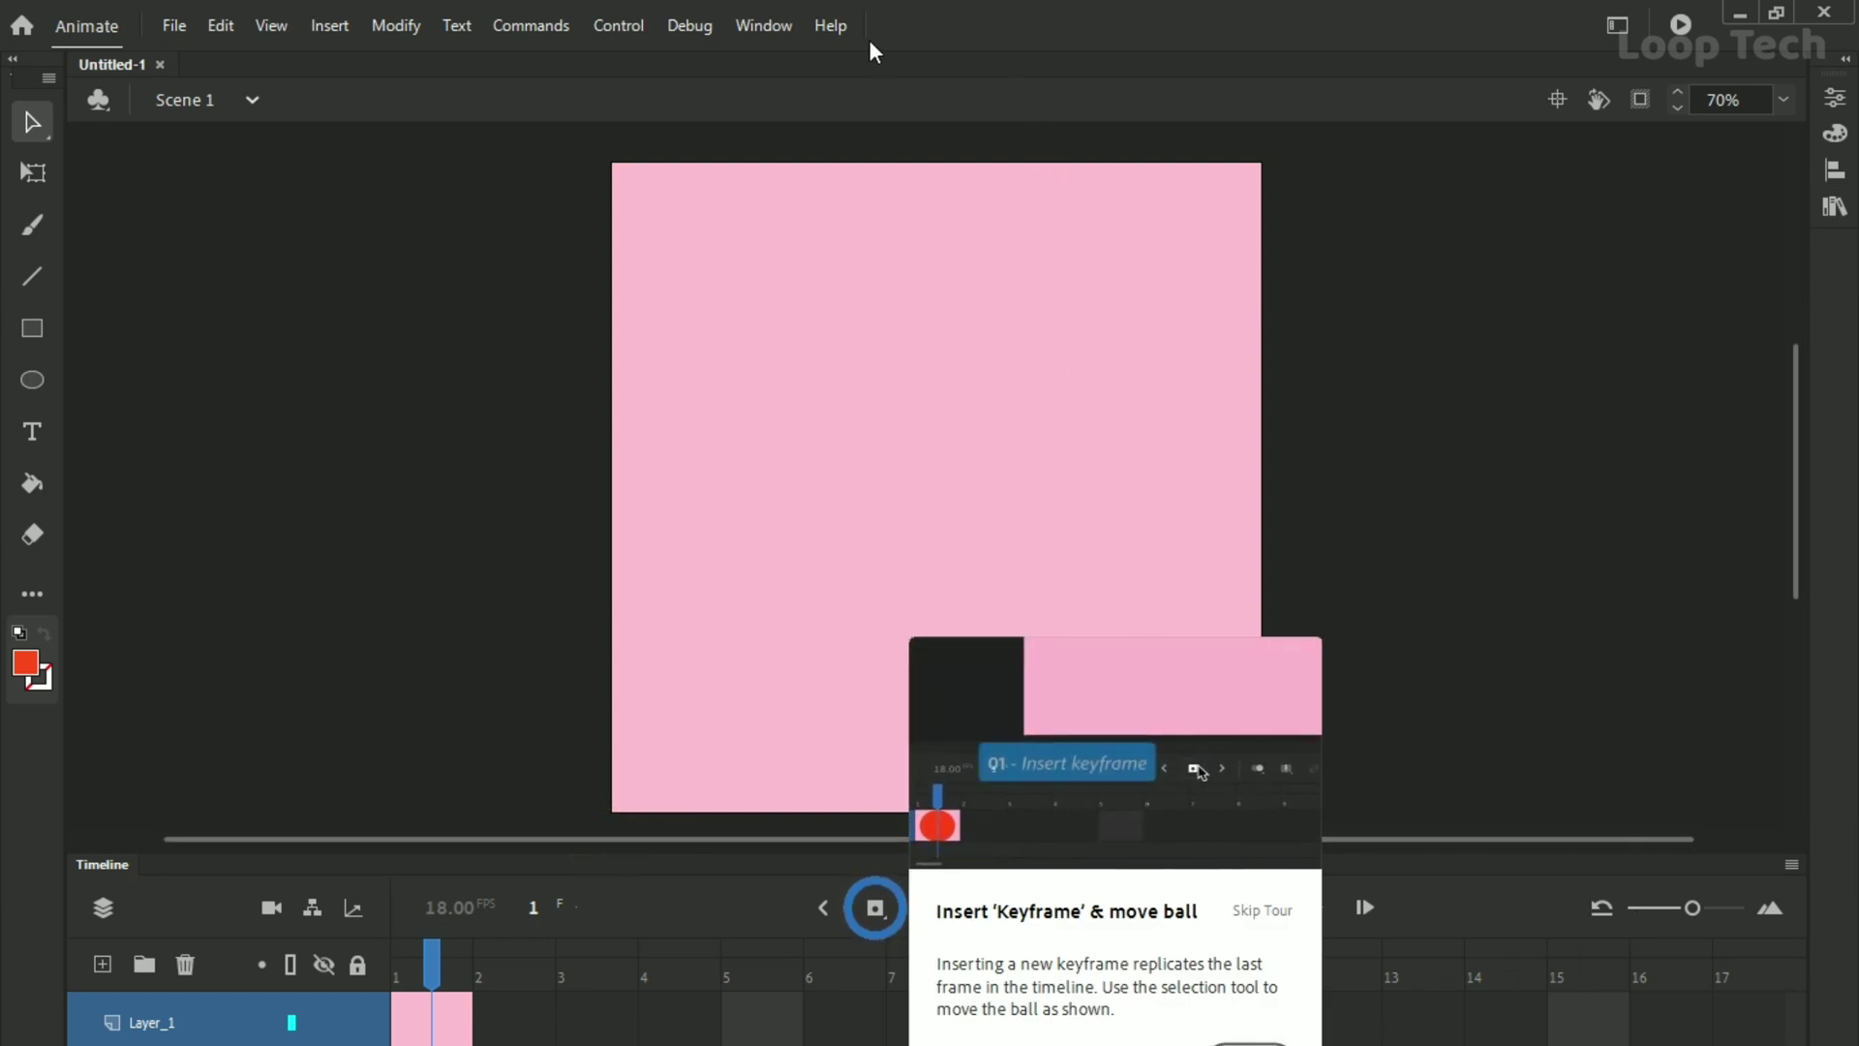
left_click(830, 26)
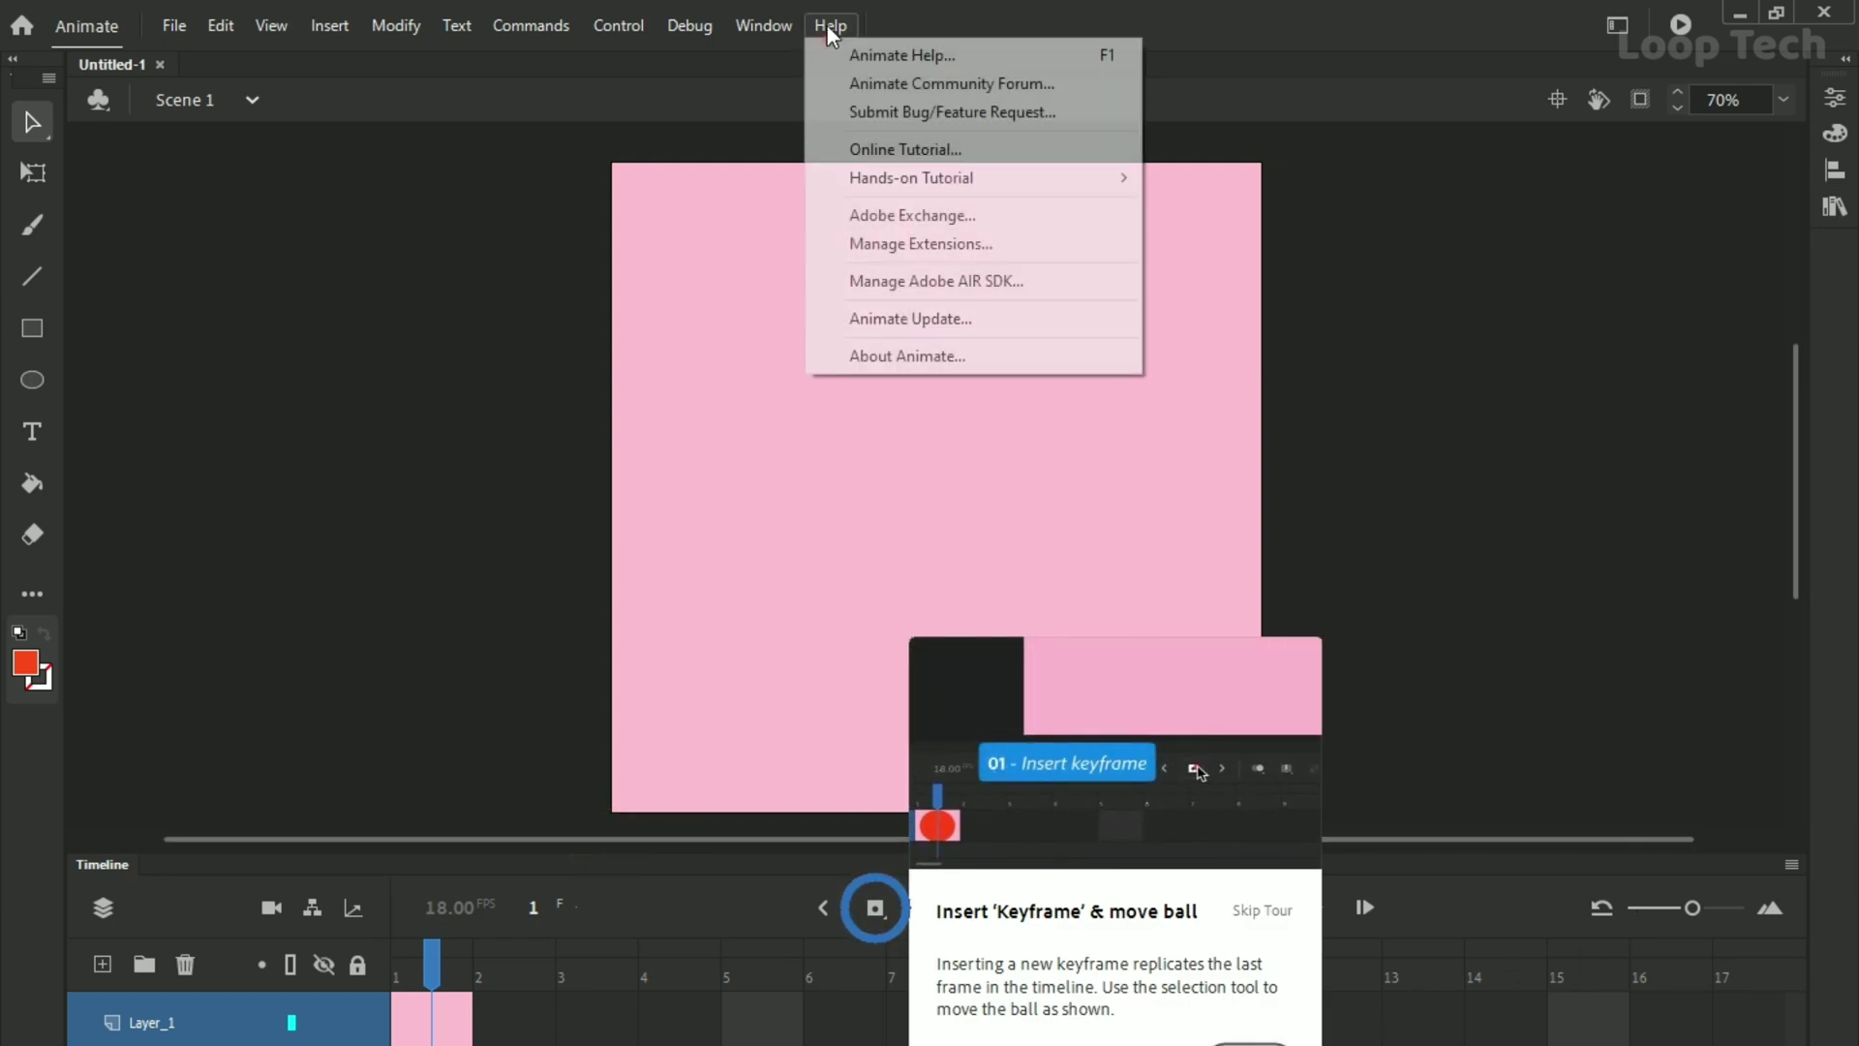
left_click(928, 356)
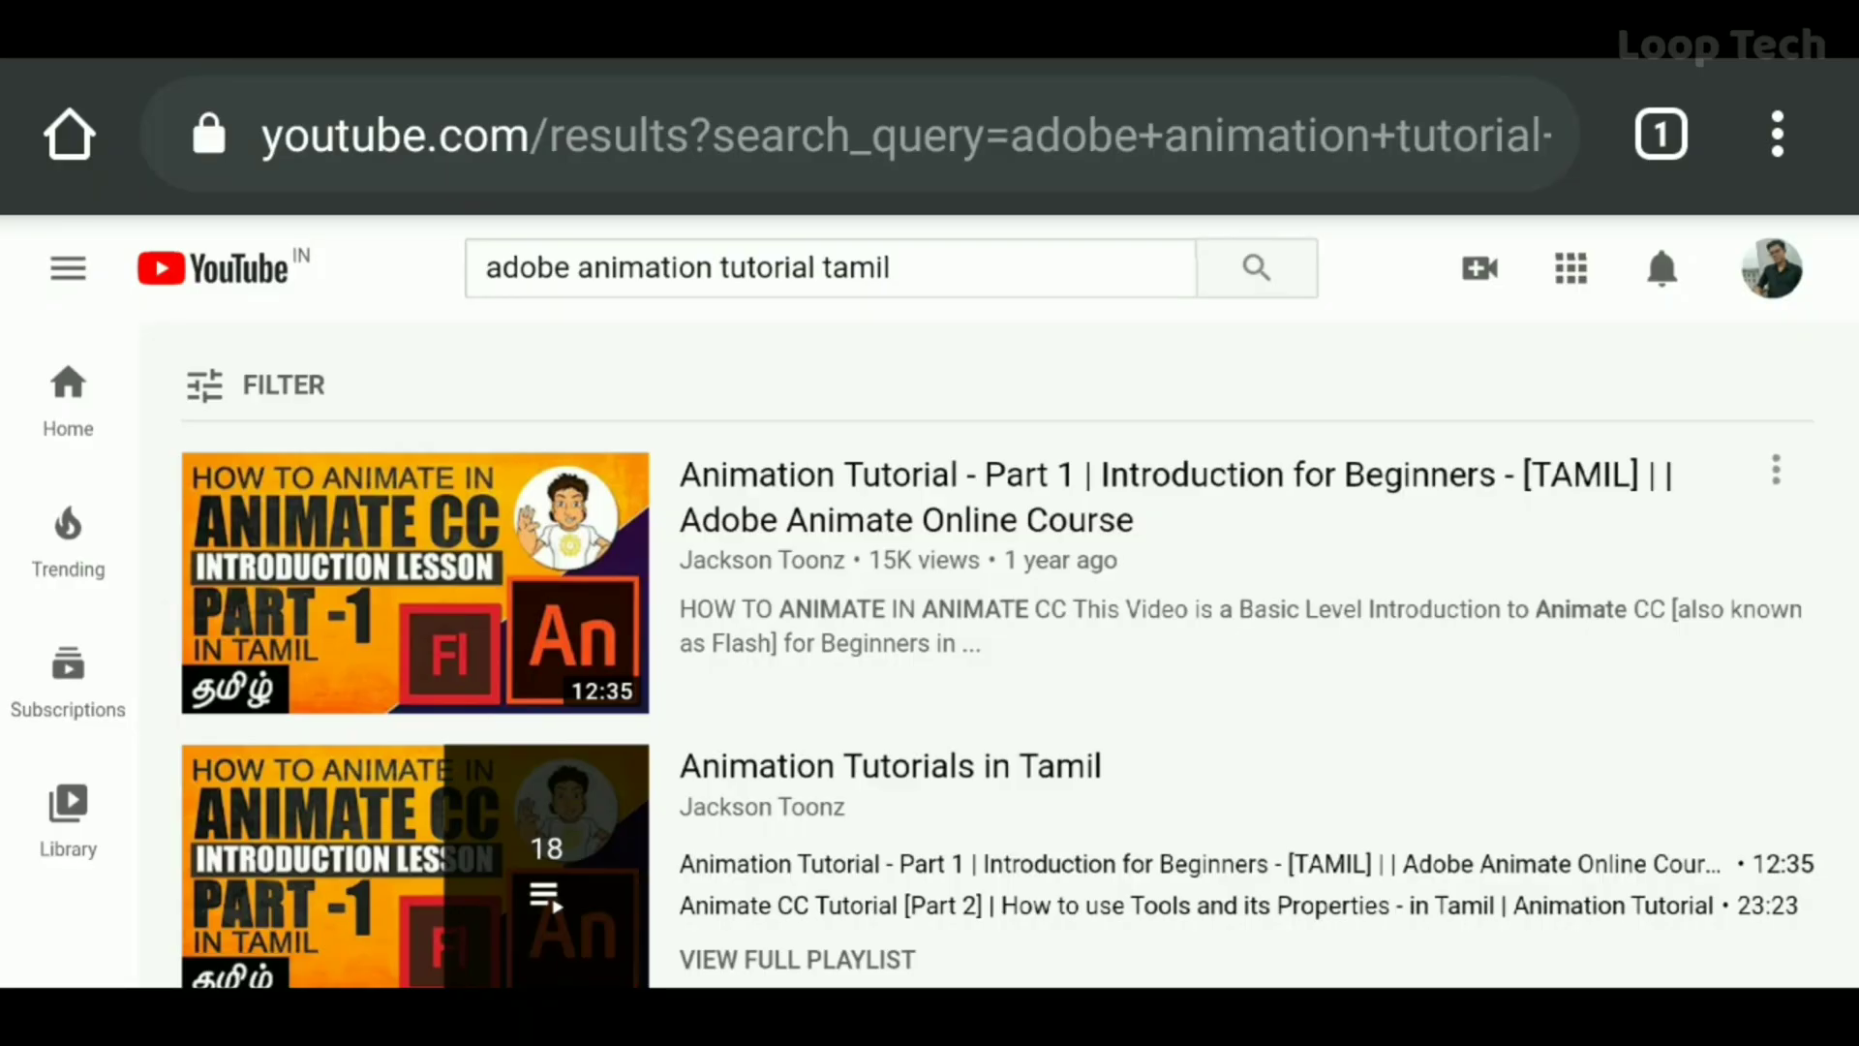
Scroll through the Tamil Animate tutorial results and the Animation Tutorials in Tamil playlist.
scroll(997, 572, "down", 5)
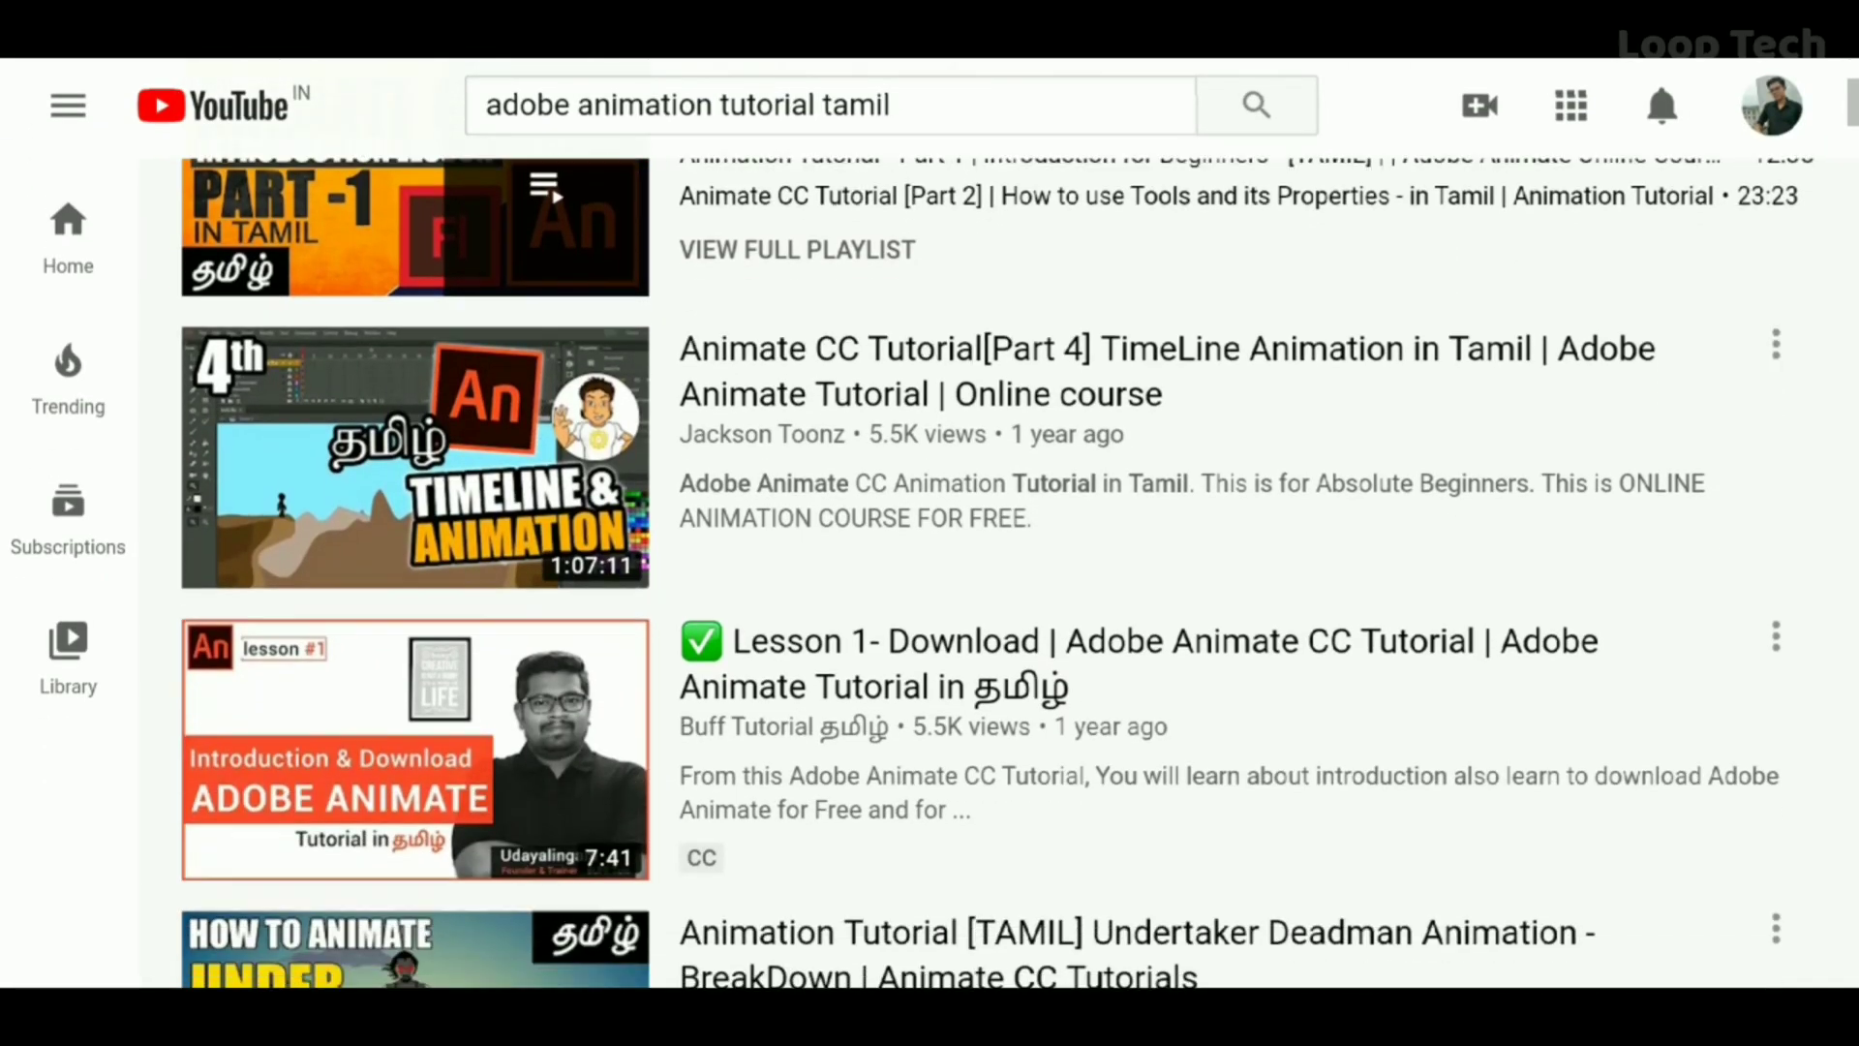
scroll(997, 572, "down", 9)
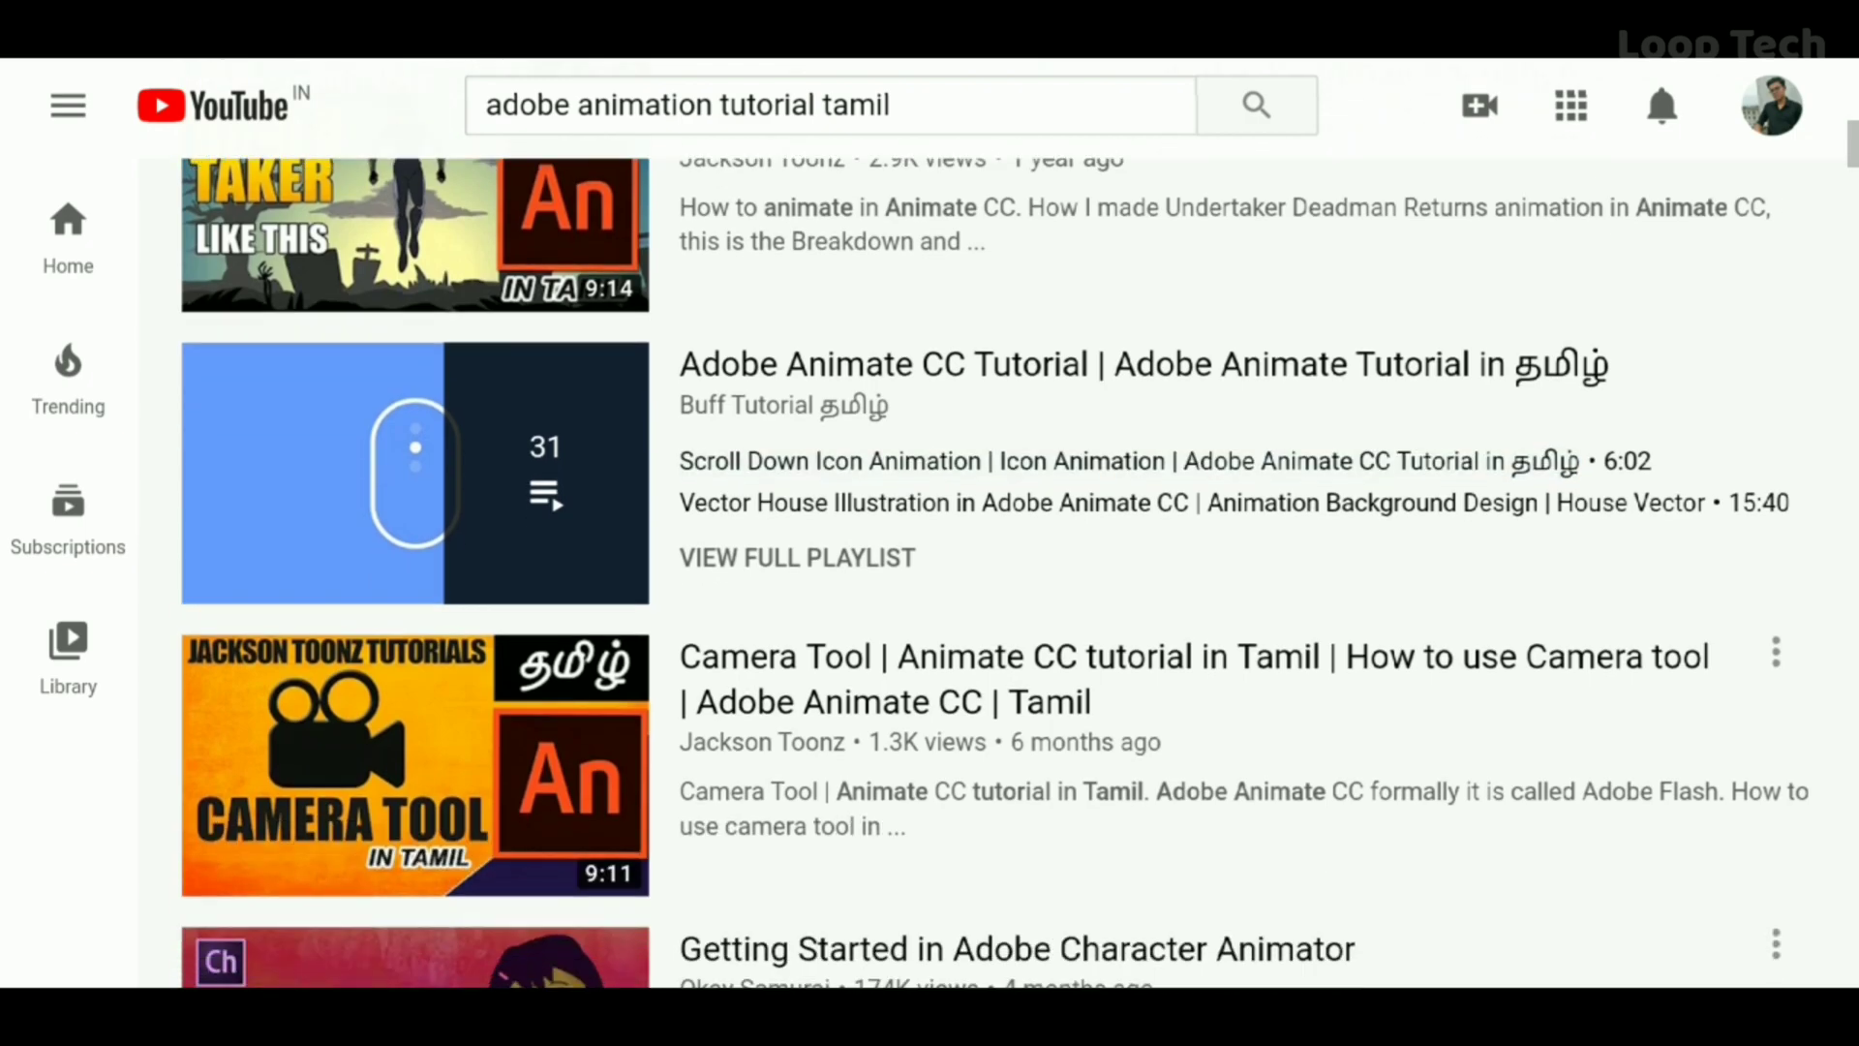
scroll(998, 571, "down", 10)
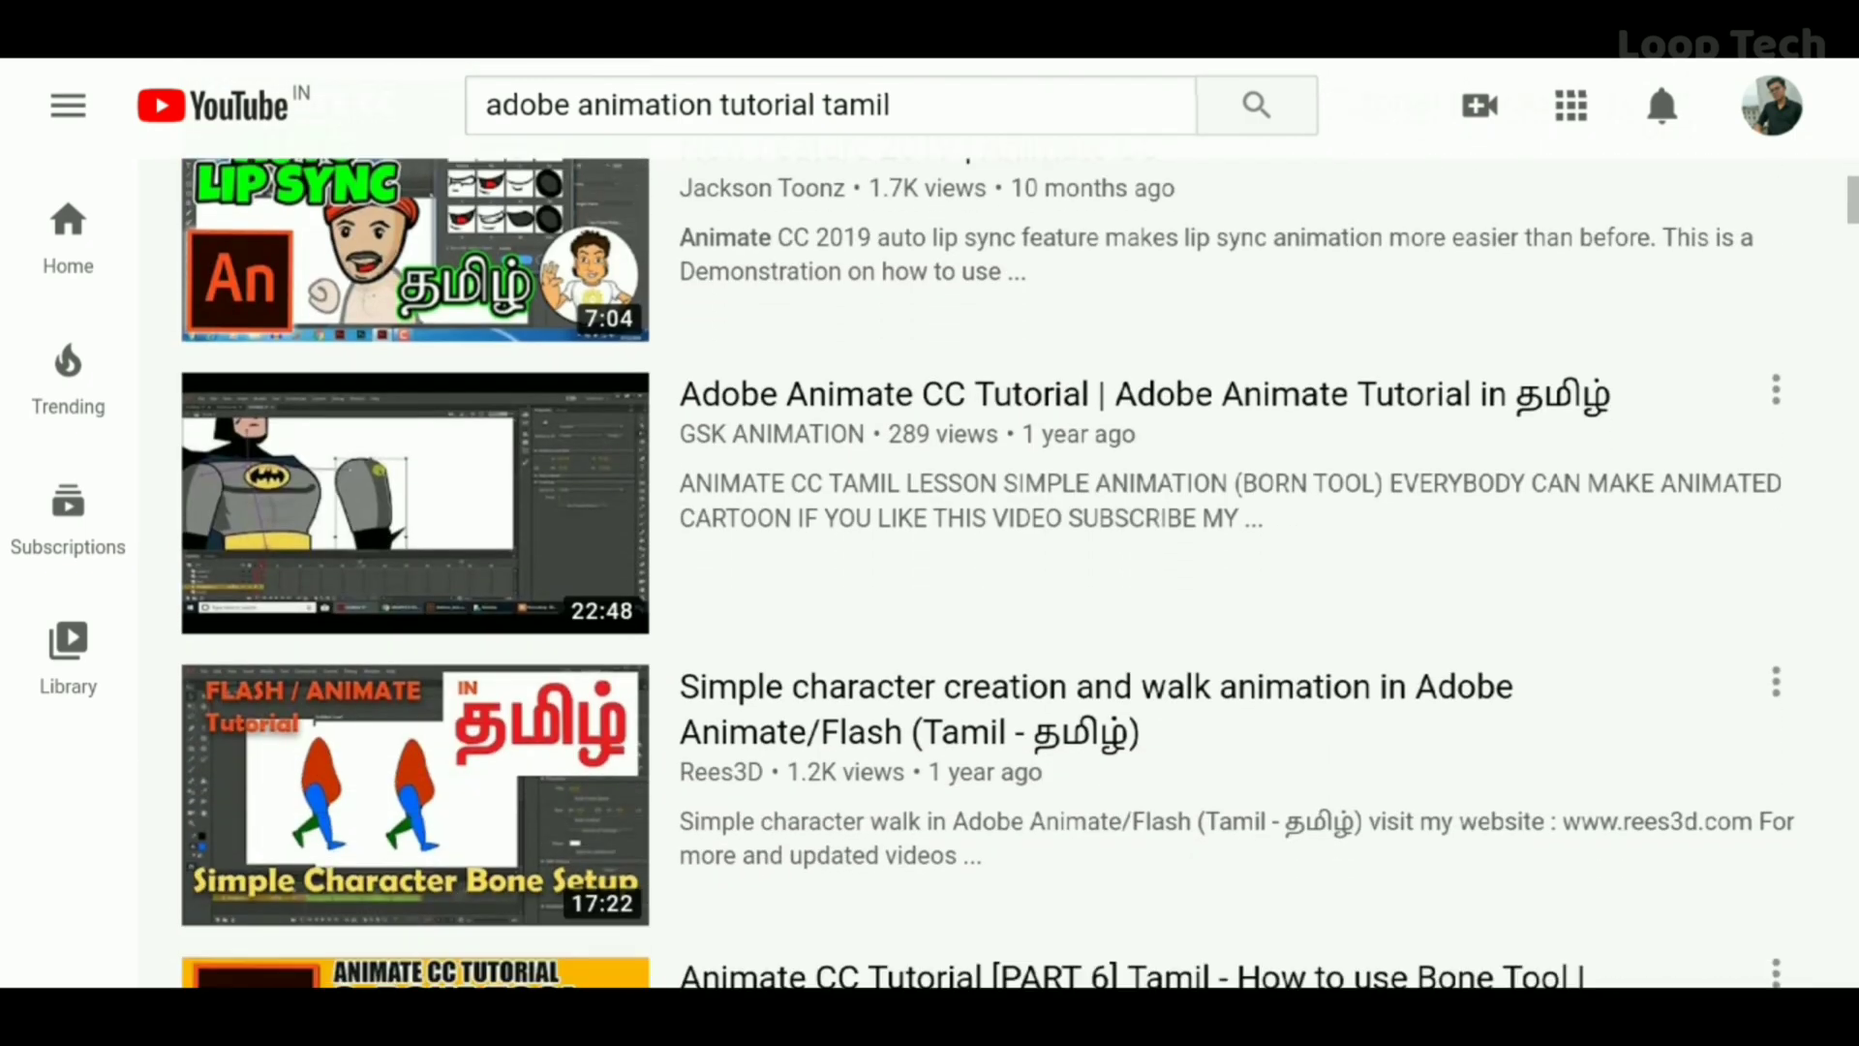
scroll(997, 572, "down", 6)
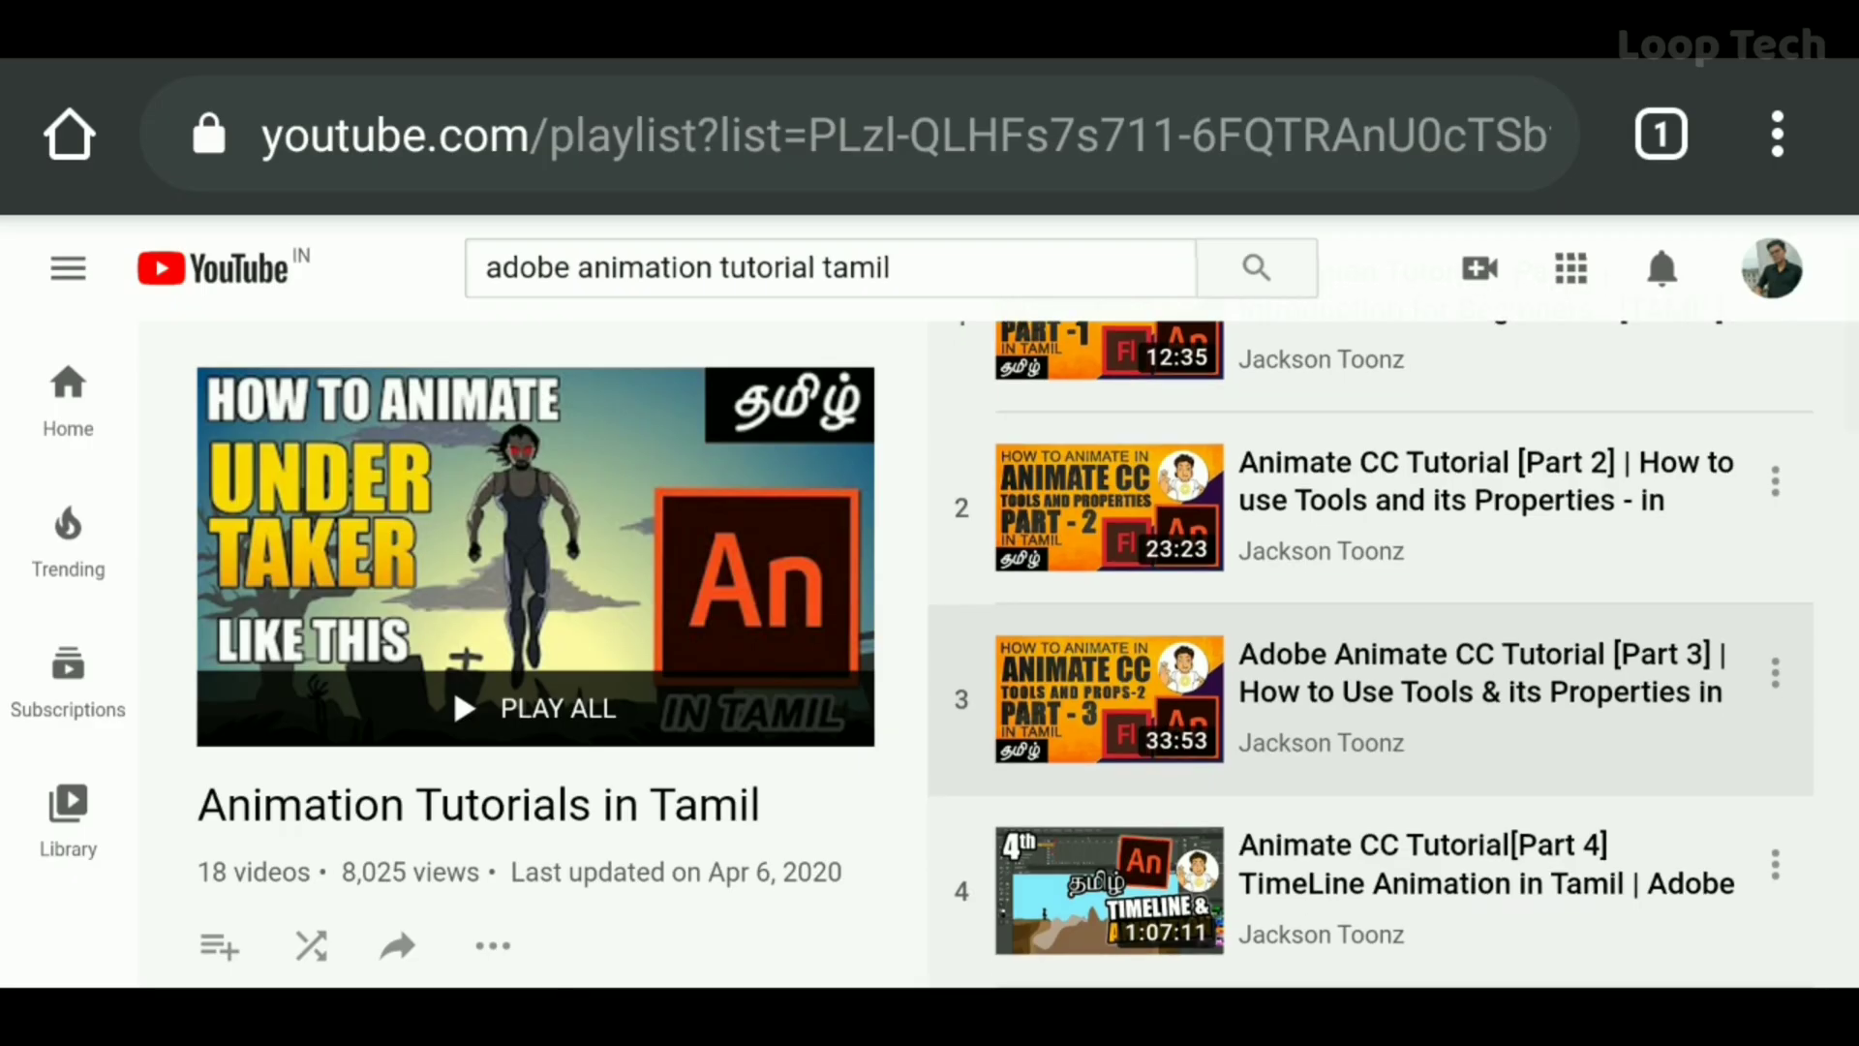
scroll(1371, 629, "down", 2)
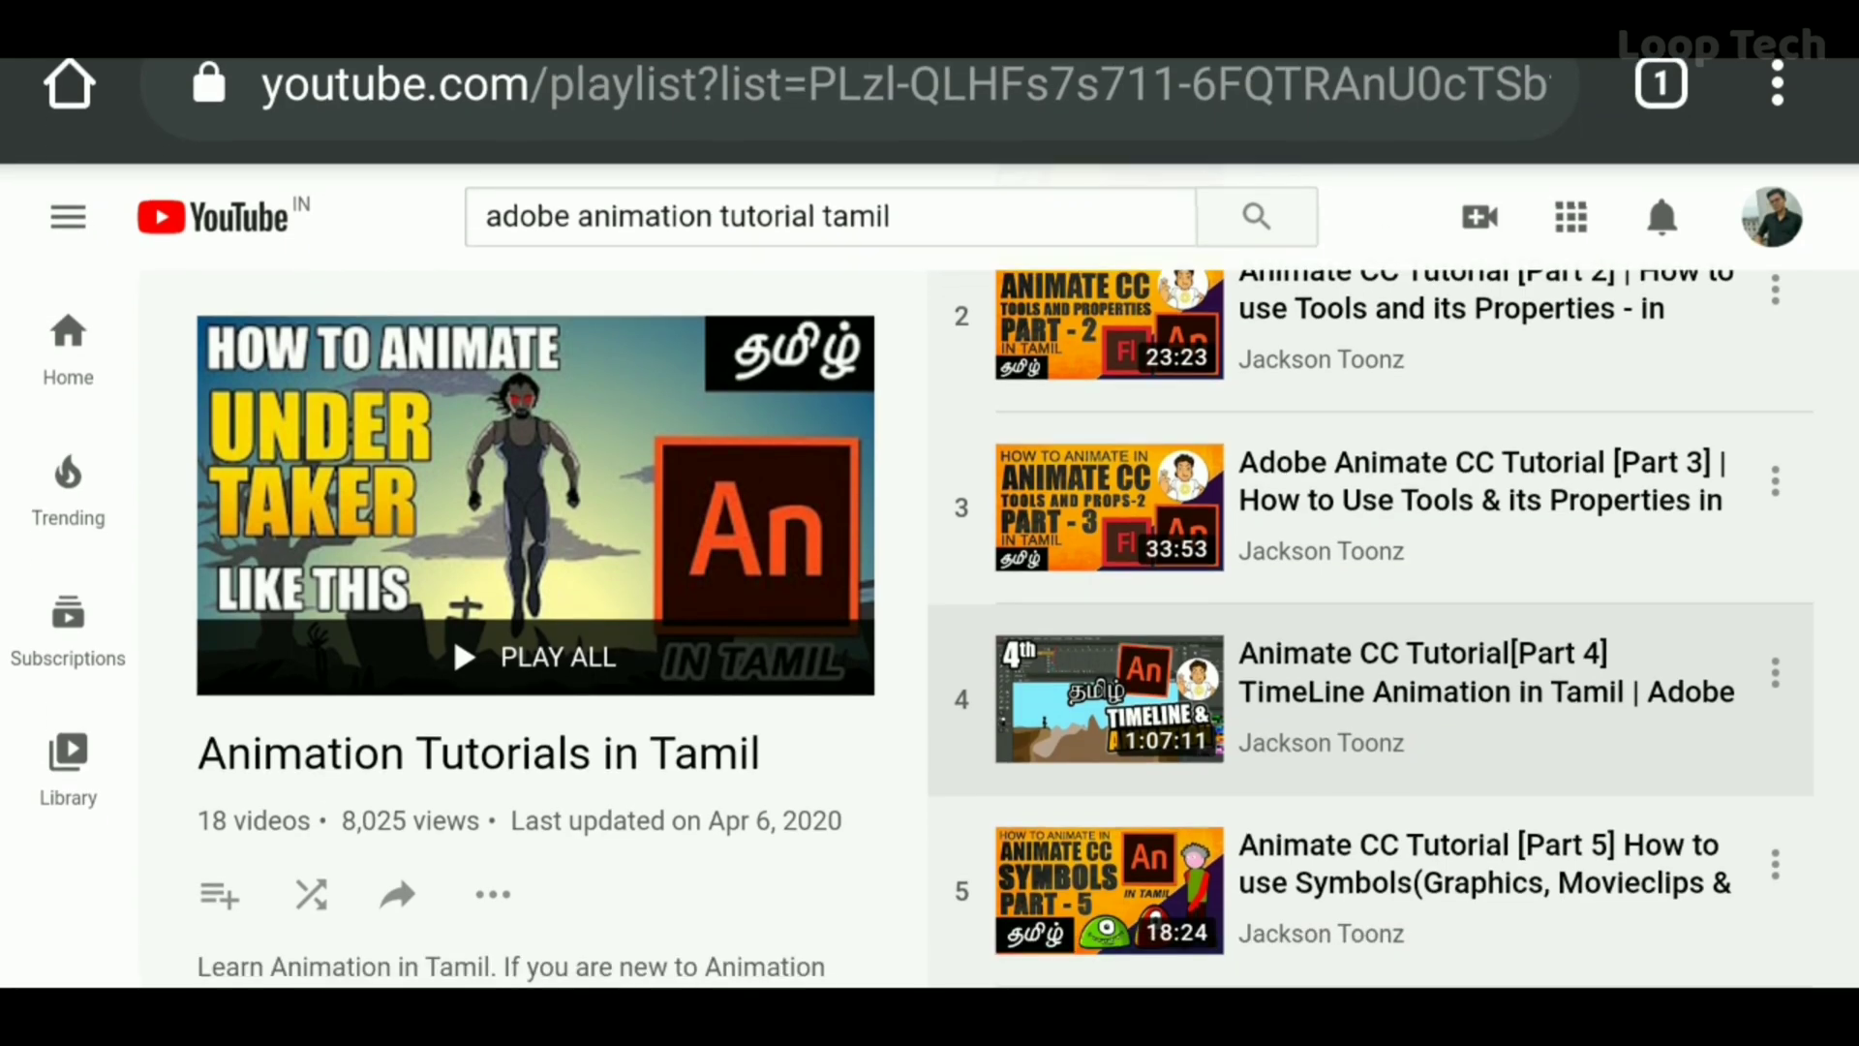
scroll(1370, 629, "down", 3)
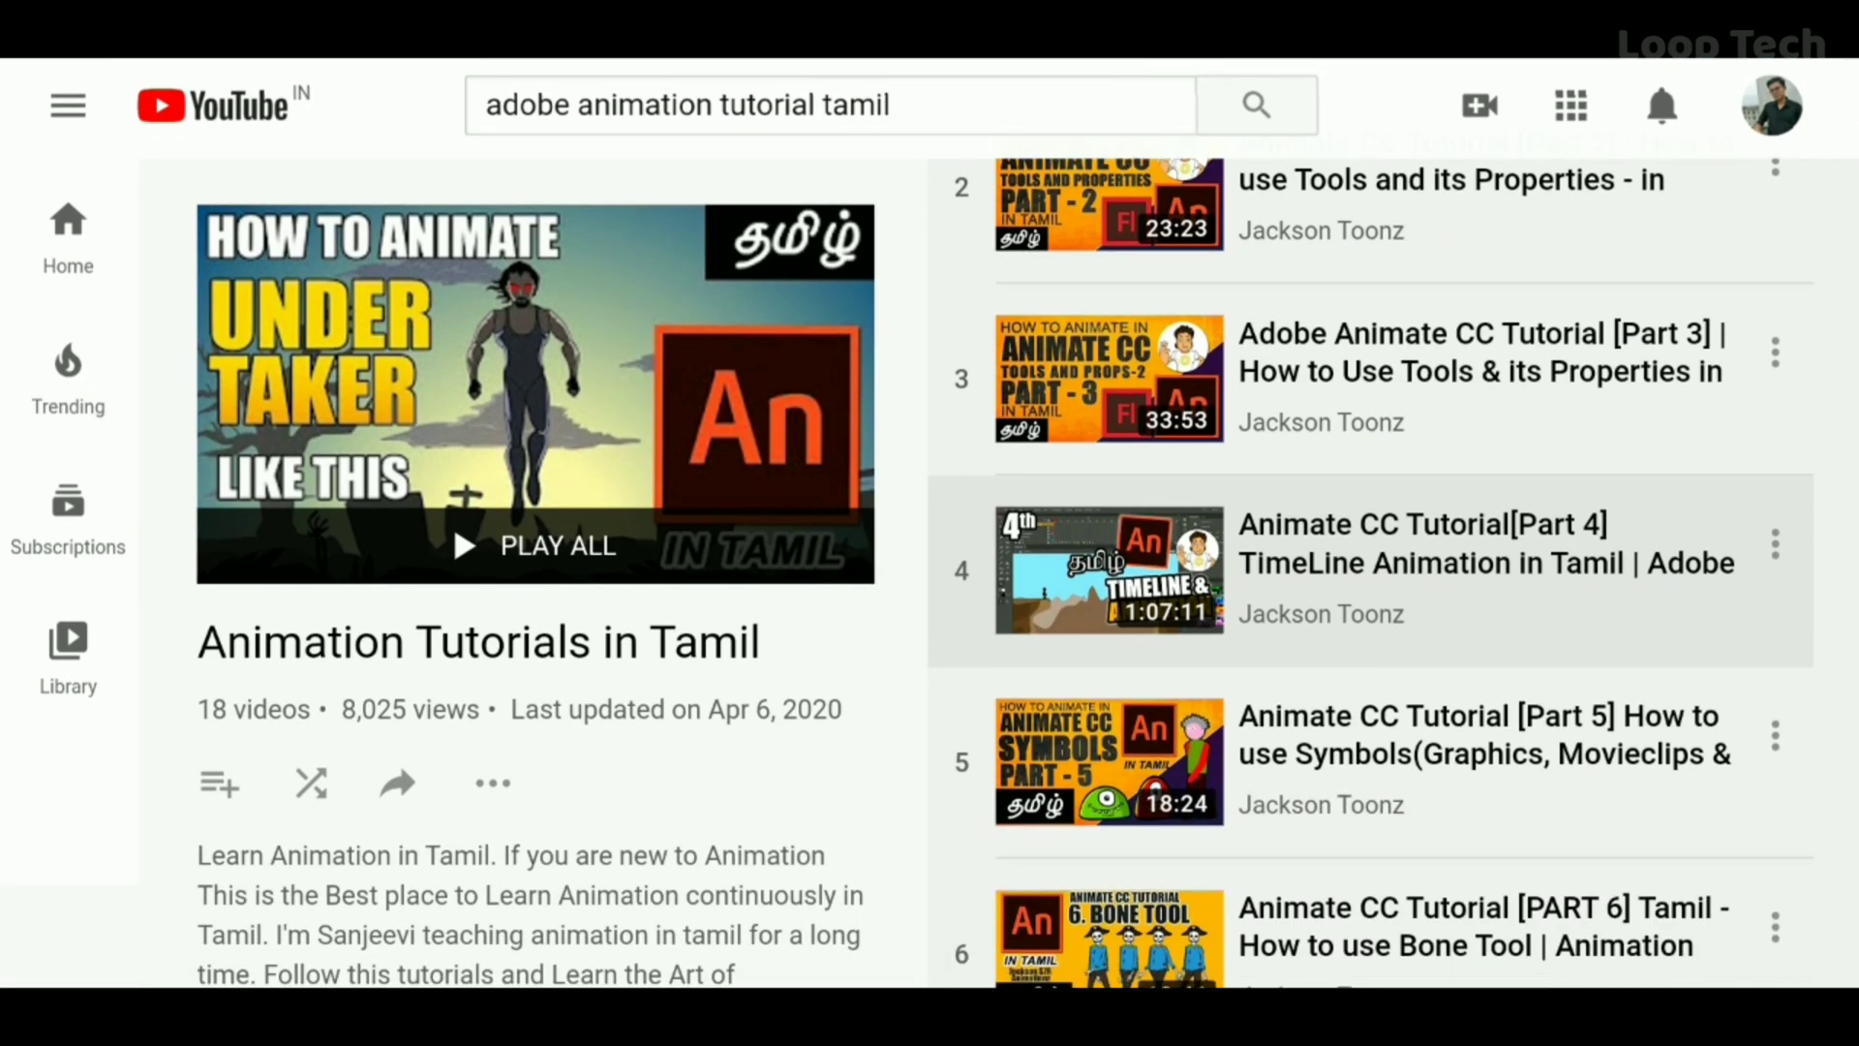
scroll(1371, 630, "down", 3)
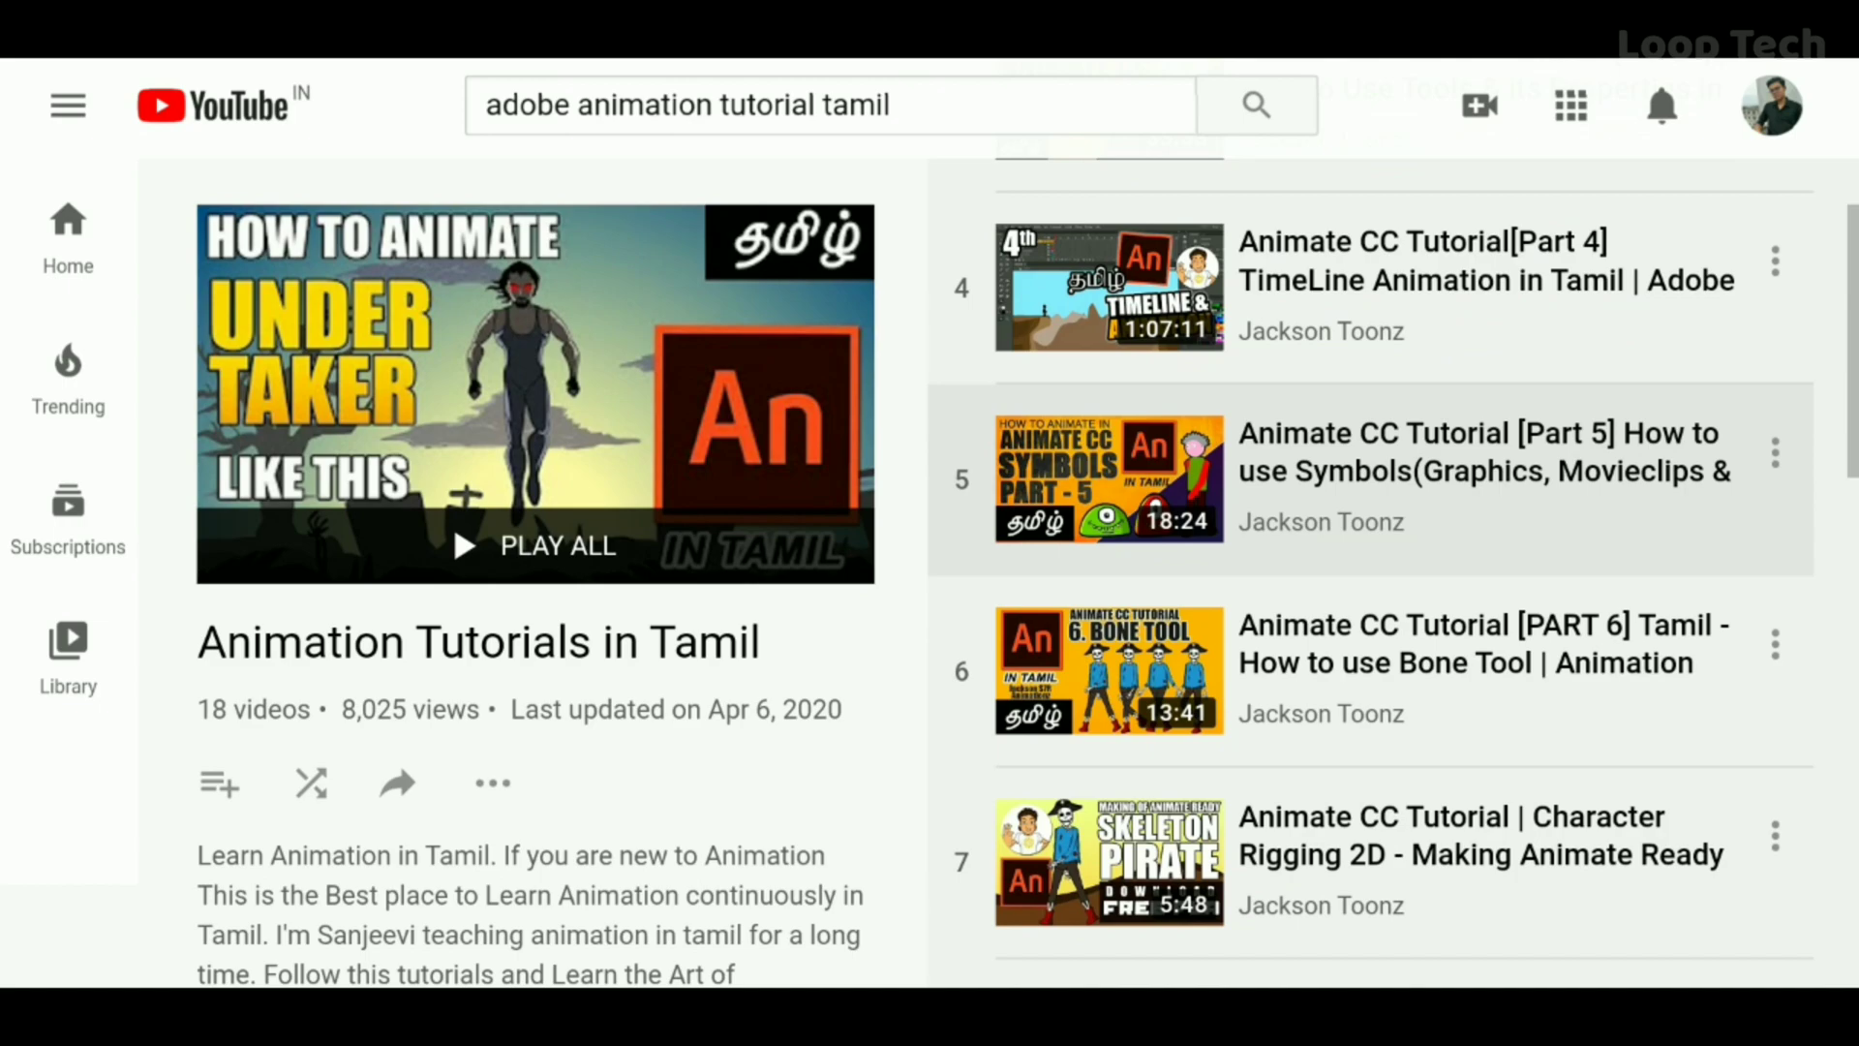
scroll(1370, 629, "down", 4)
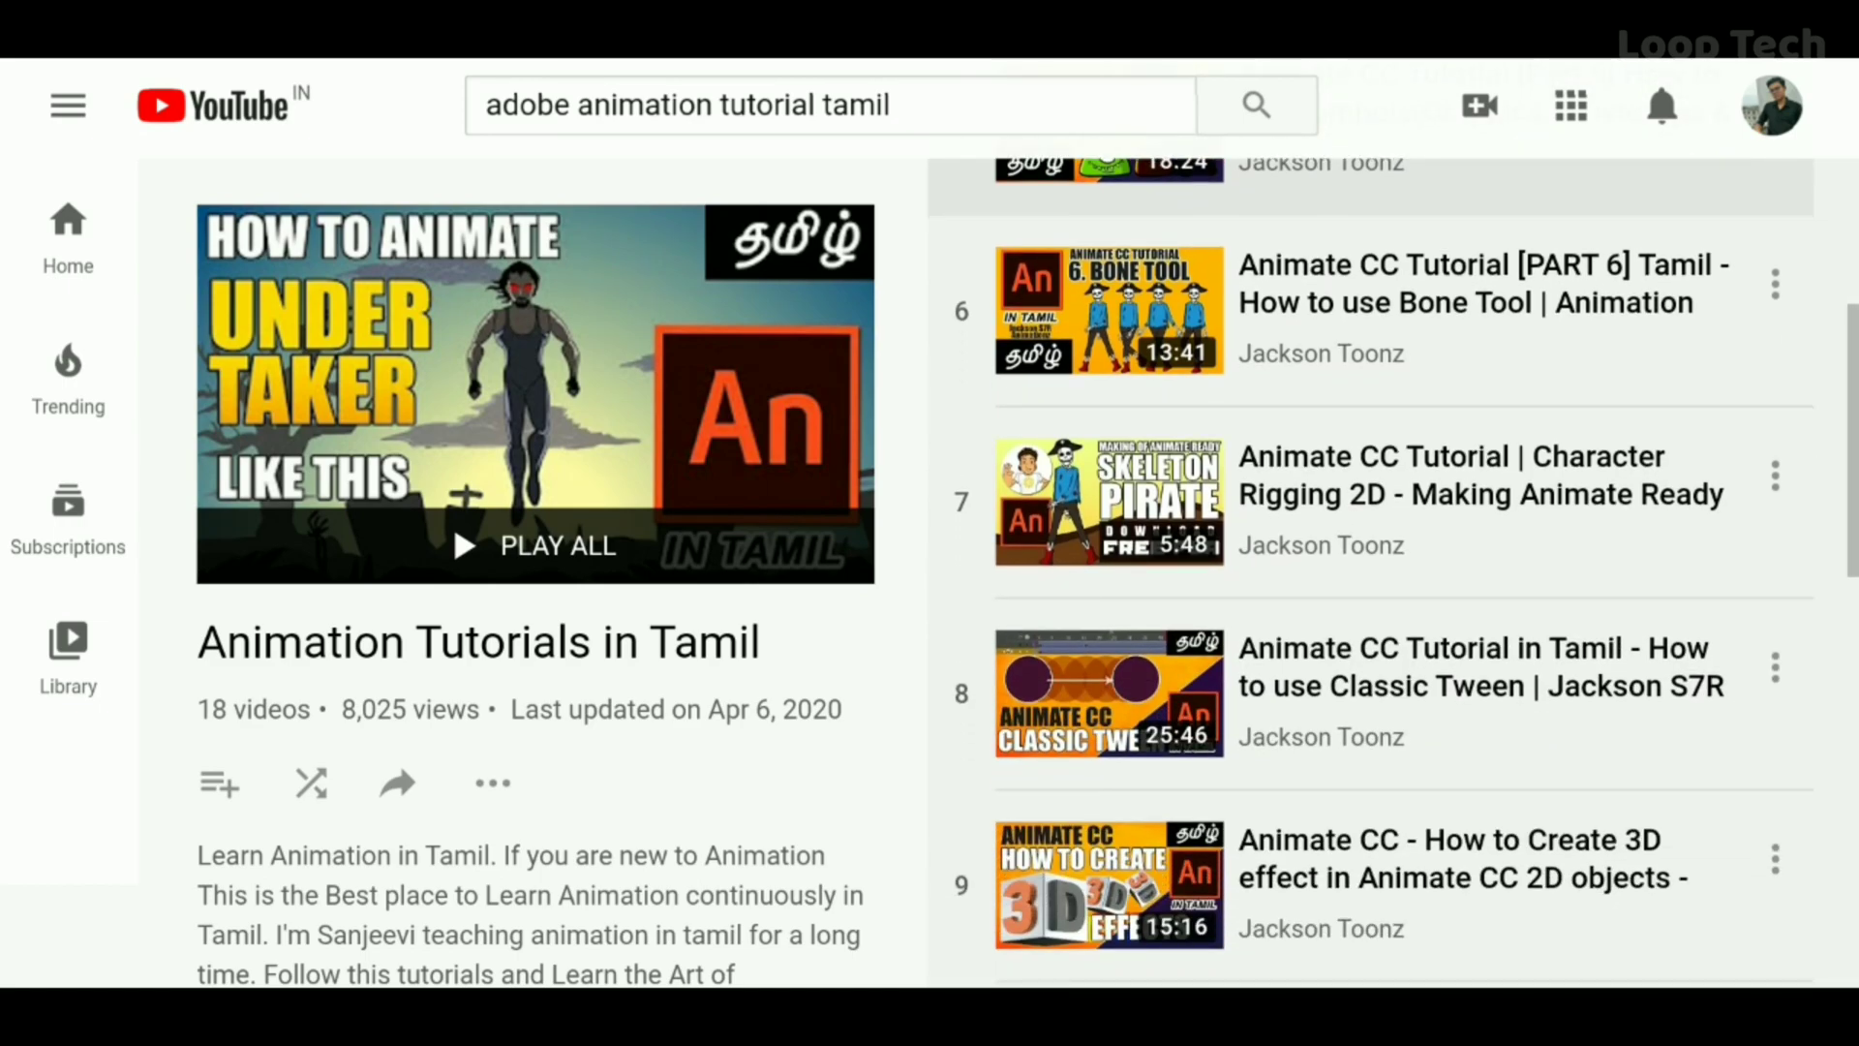
scroll(1370, 630, "down", 5)
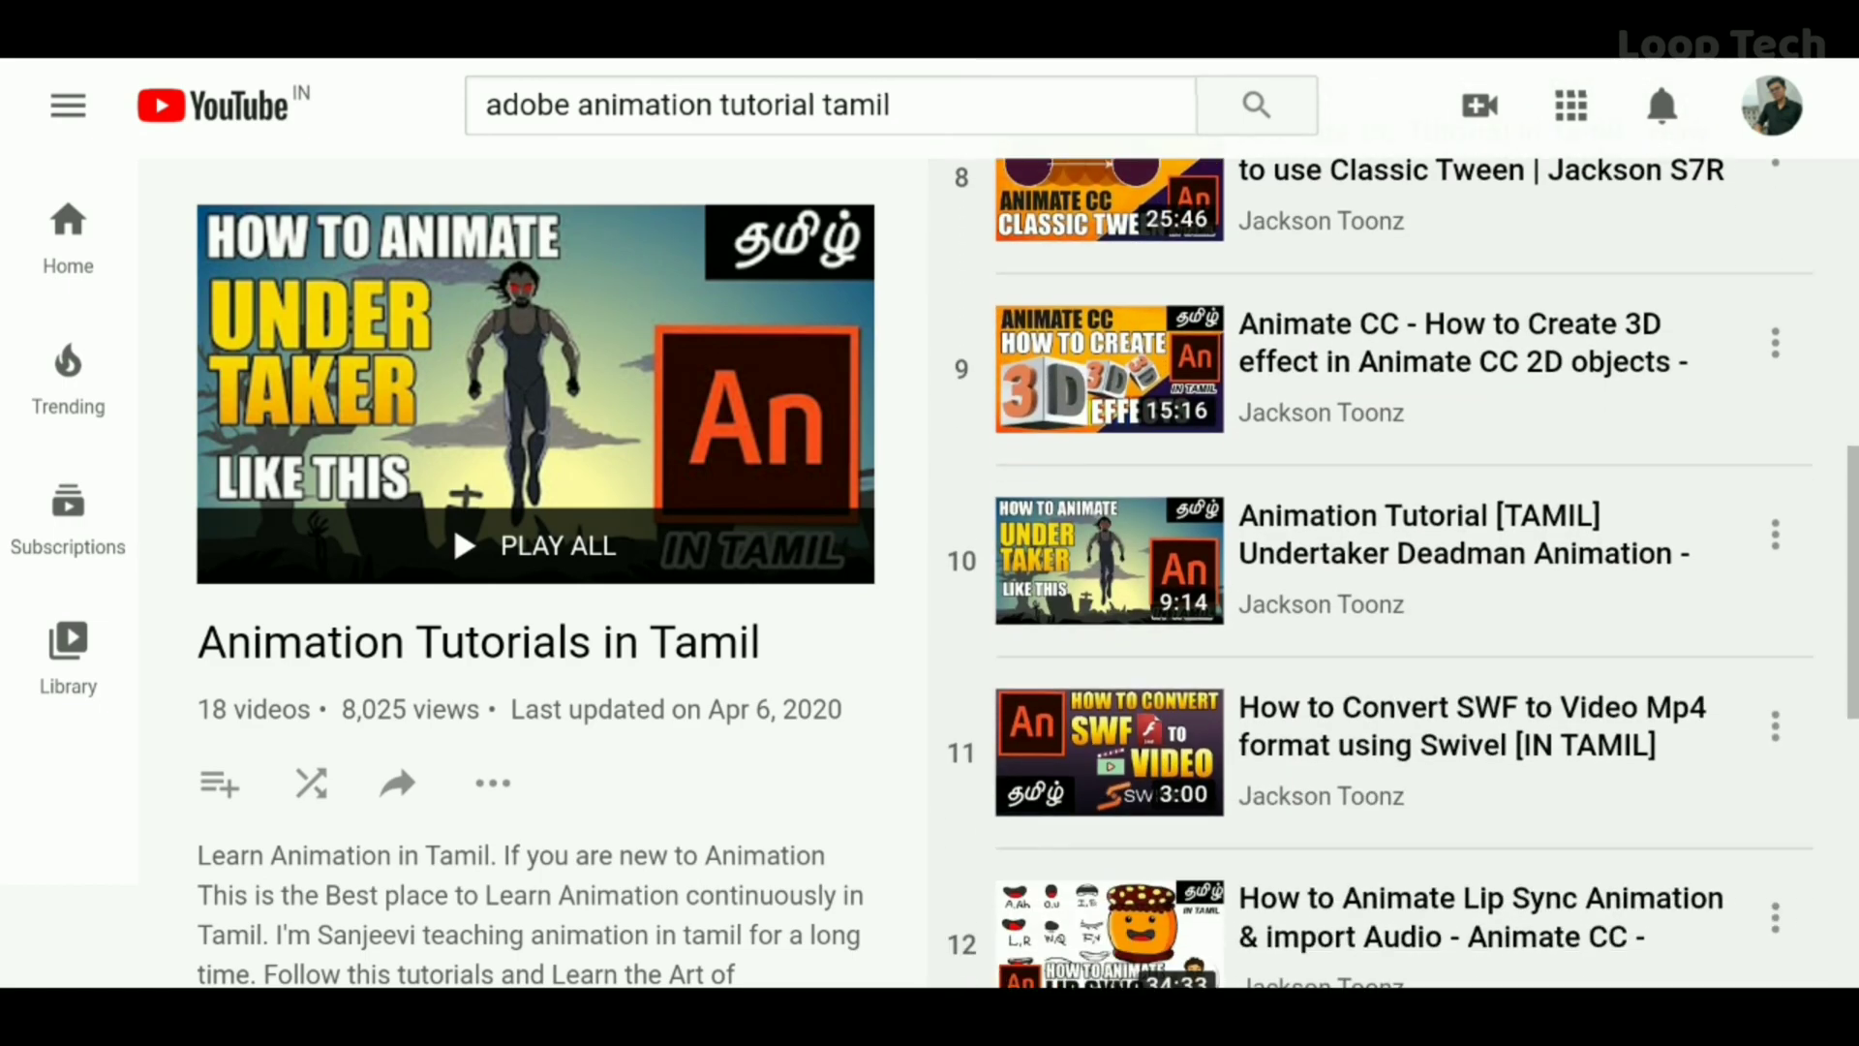
scroll(1371, 629, "down", 5)
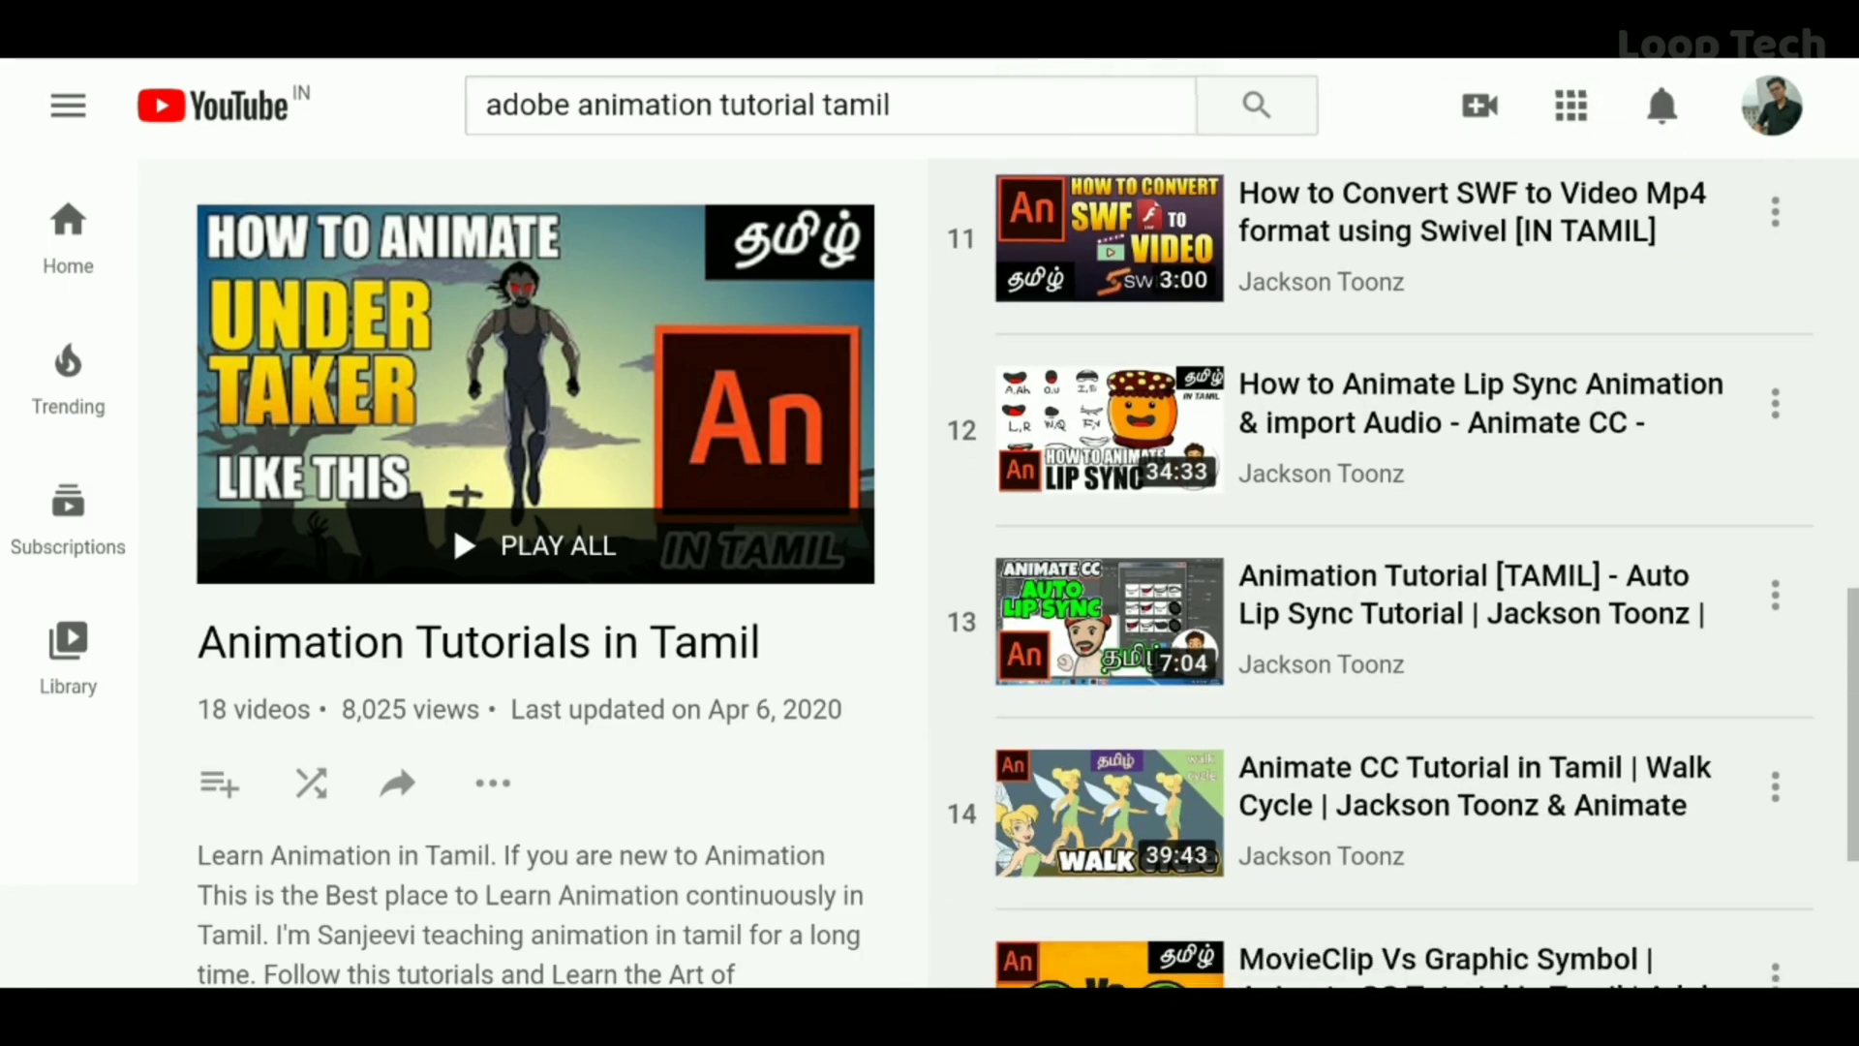
scroll(1370, 629, "down", 2)
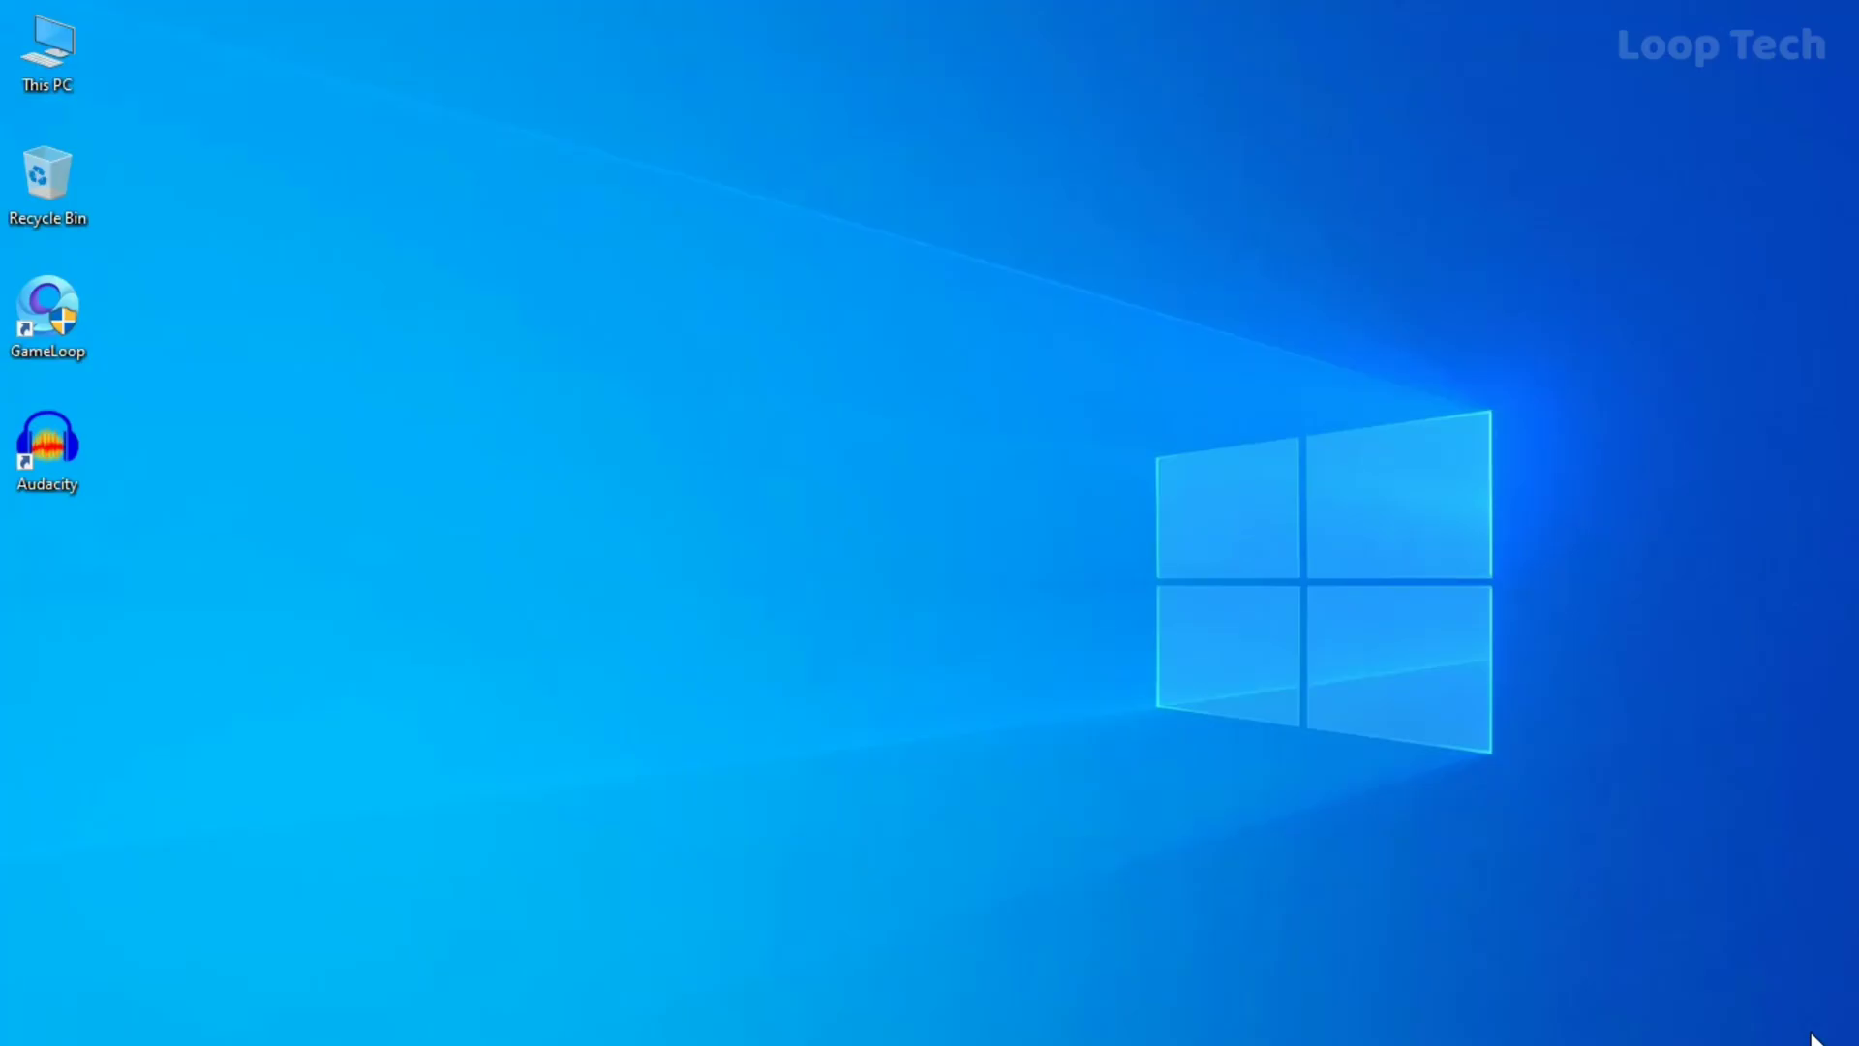